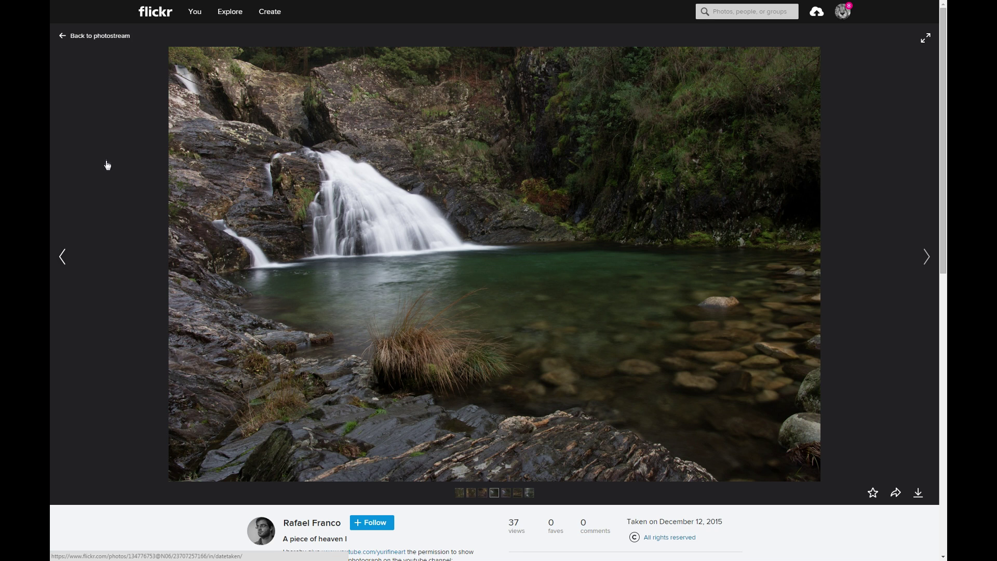
scroll(159, 245, "down", 2)
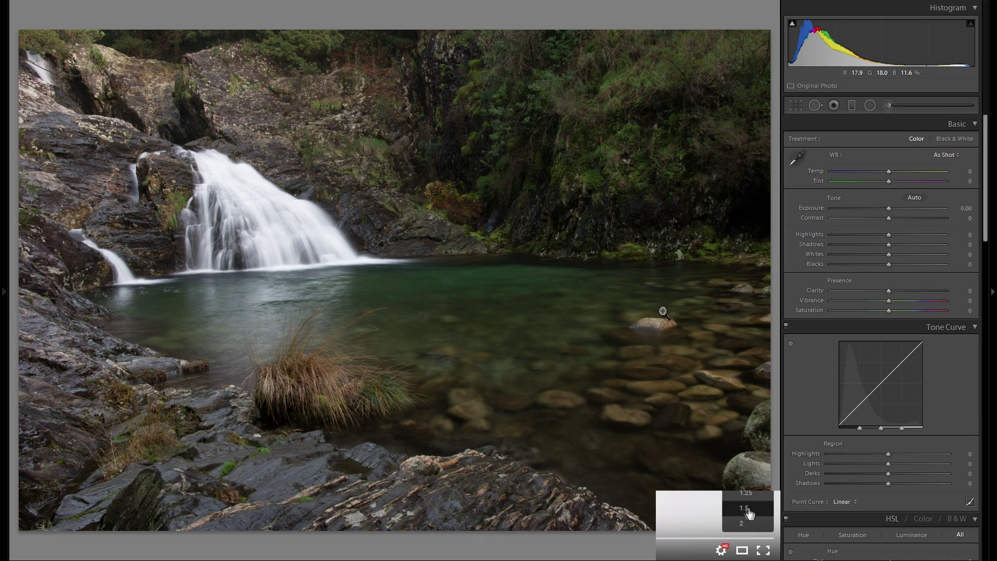
Set the photo's Highlights to −100, Shadows to +100 and Whites to +61, and reset Blacks to 0
left_click_drag(890, 242, 764, 241)
mouse_move(914, 255)
left_mouse_down()
mouse_move(937, 251)
mouse_move(919, 256)
left_mouse_up()
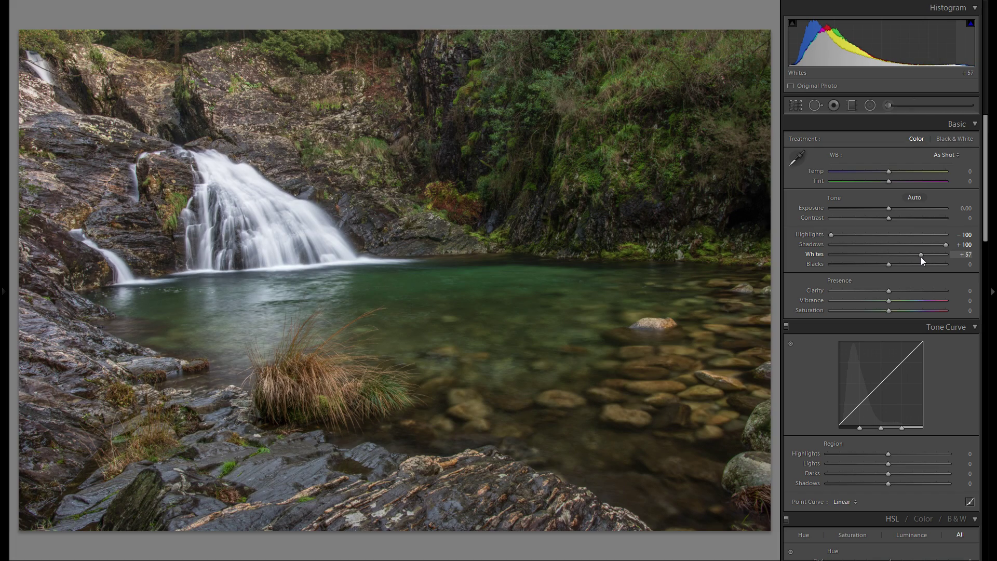
left_click(919, 256, "alt")
left_click_drag(918, 256, 867, 266)
double_click(810, 264)
Set the photo's Contrast to +44, Exposure to +0.43 and Blacks to −12
left_click_drag(889, 218, 915, 218)
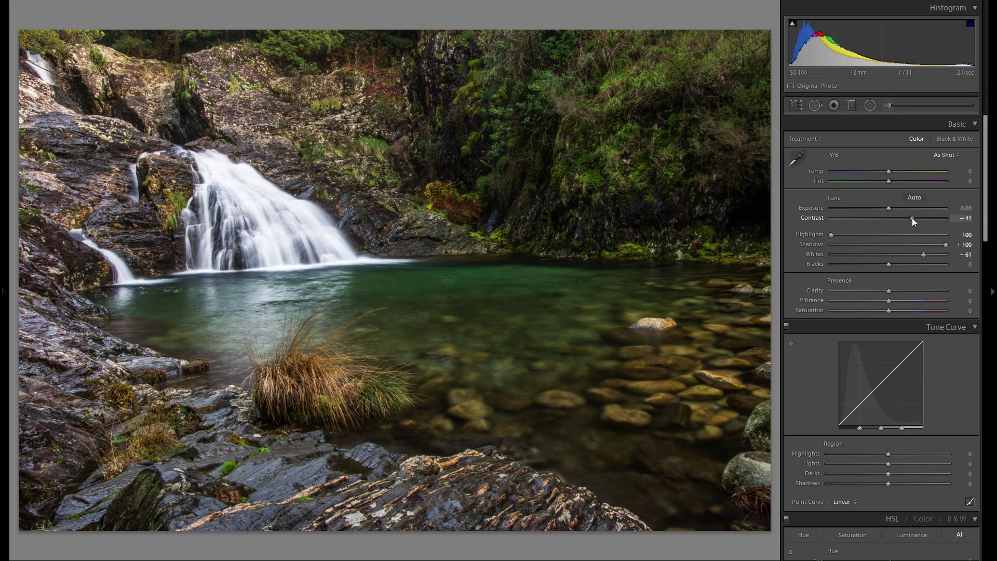
left_click_drag(915, 218, 914, 219)
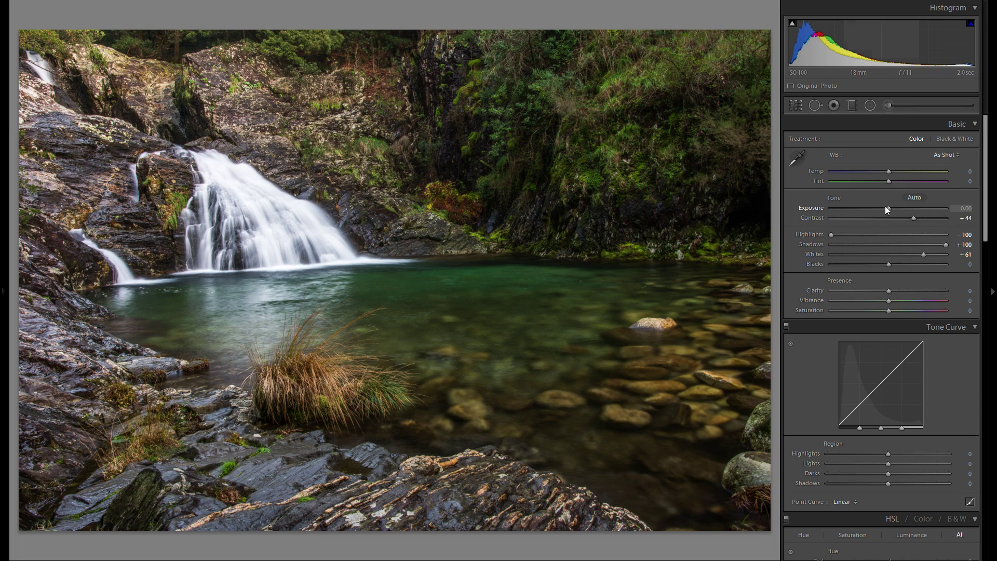
left_click_drag(889, 207, 893, 207)
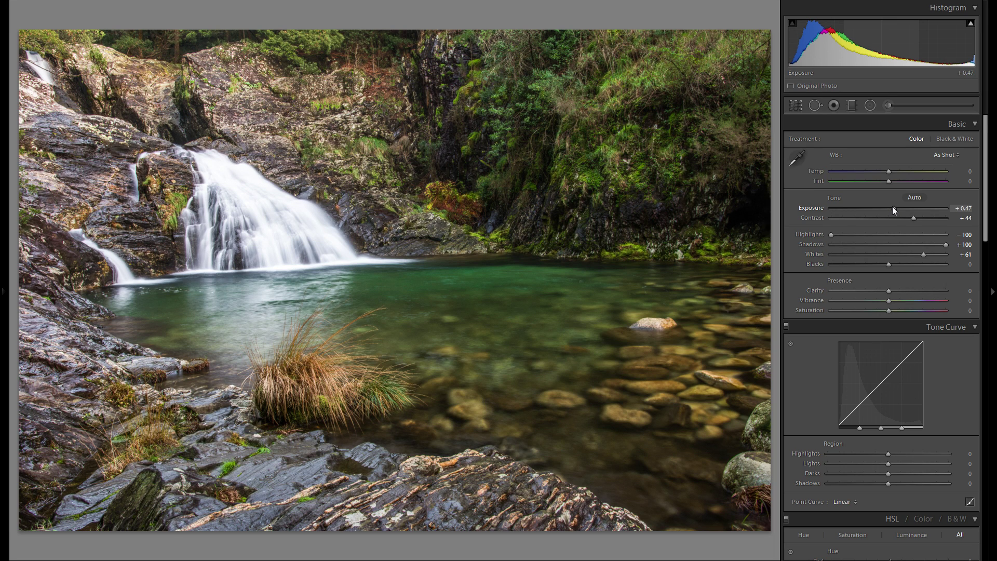
left_click_drag(893, 206, 892, 207)
left_click_drag(889, 266, 881, 263)
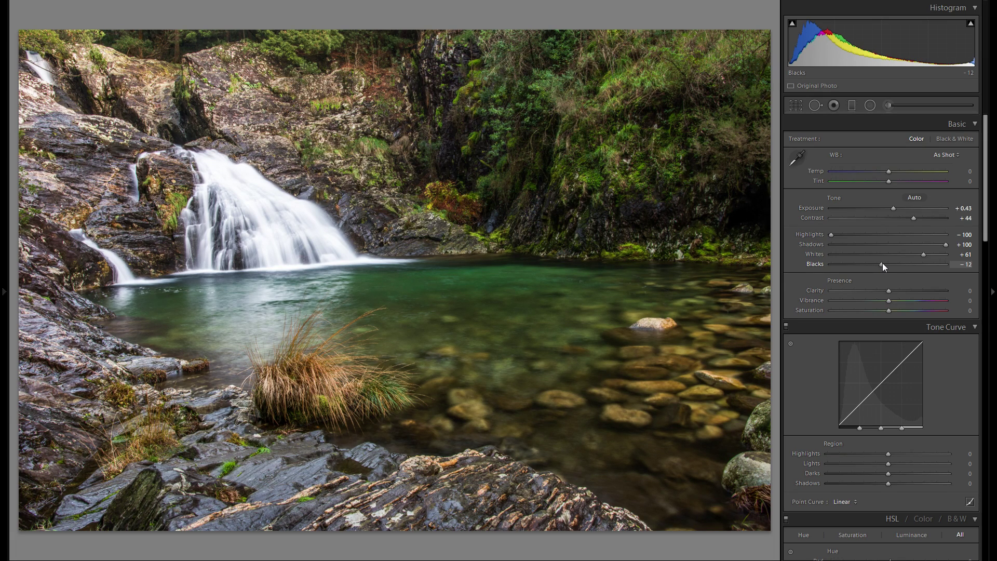
Try a global Clarity of +64 on the photo and reset it to 0
left_click_drag(890, 290, 925, 287)
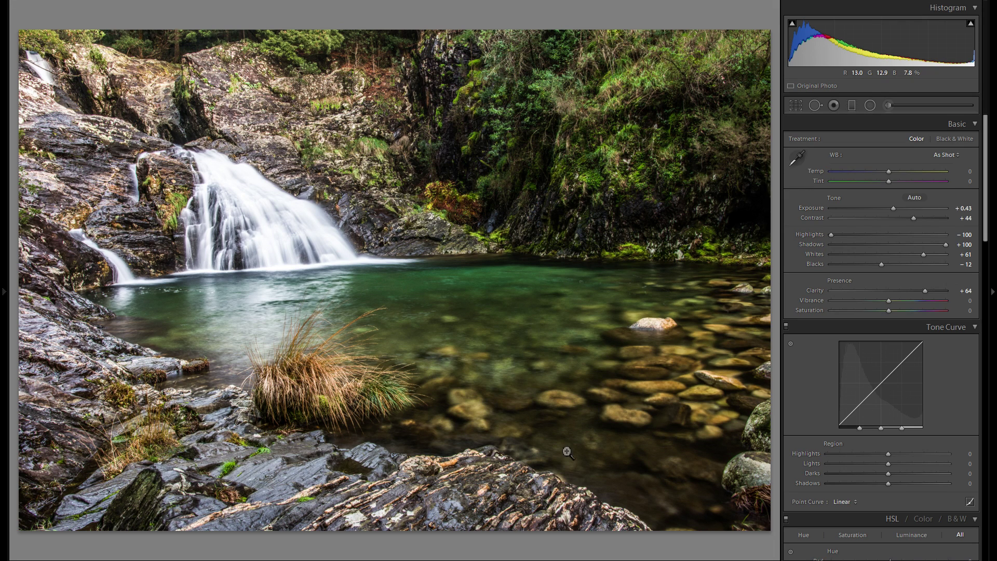
double_click(819, 290)
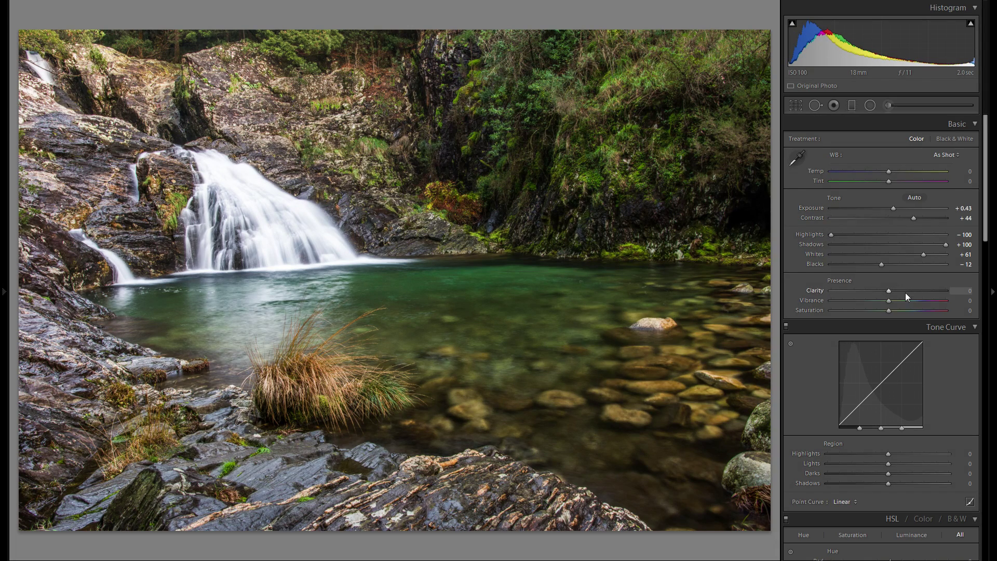
Paint an Adjustment Brush mask with Clarity 48 and Feather 100 over the right-hand foliage, pool and foreground rocks, and compare it off and on
left_click(888, 106)
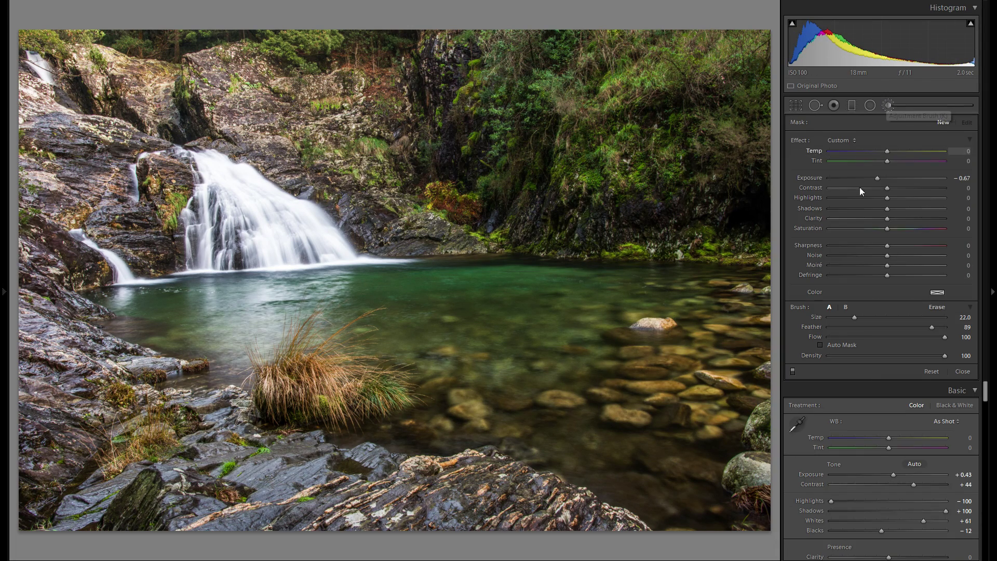
left_click_drag(906, 218, 915, 219)
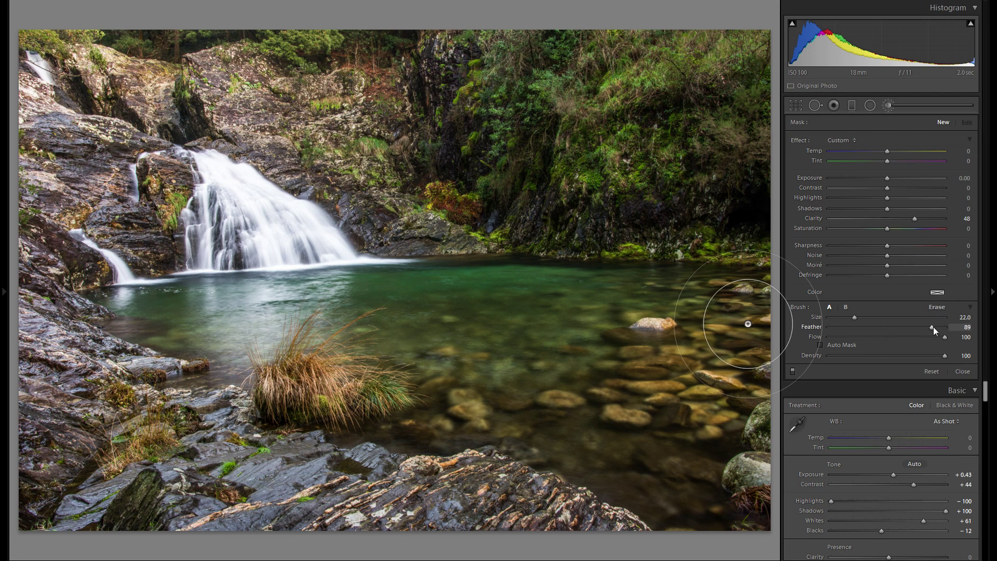
left_click_drag(932, 327, 948, 327)
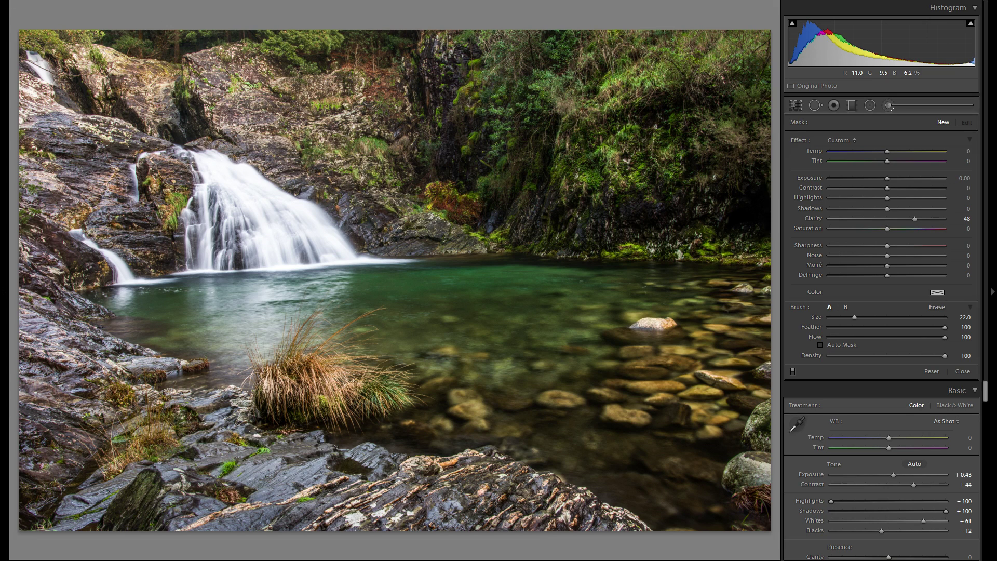
left_click_drag(691, 258, 467, 416)
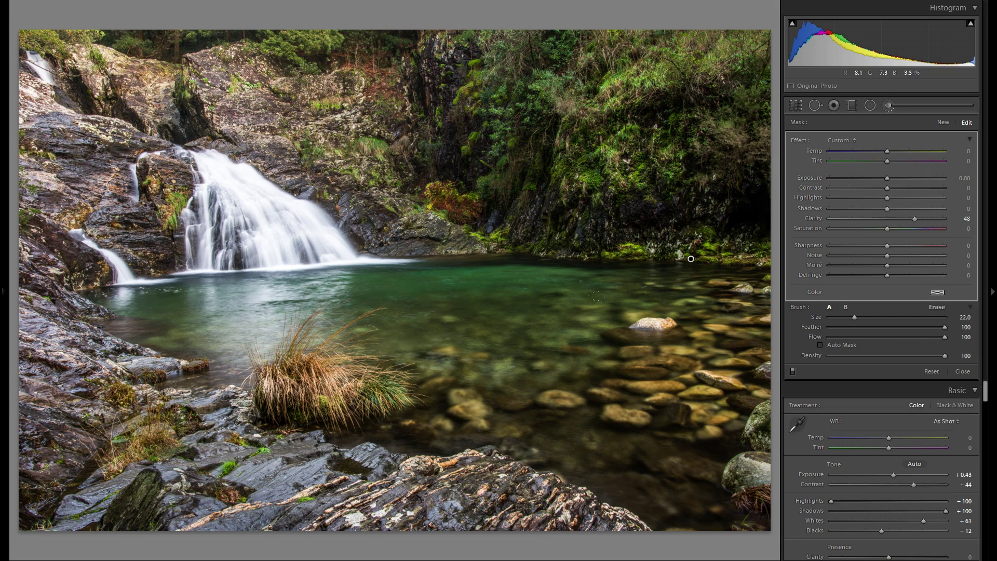
mouse_move(691, 259)
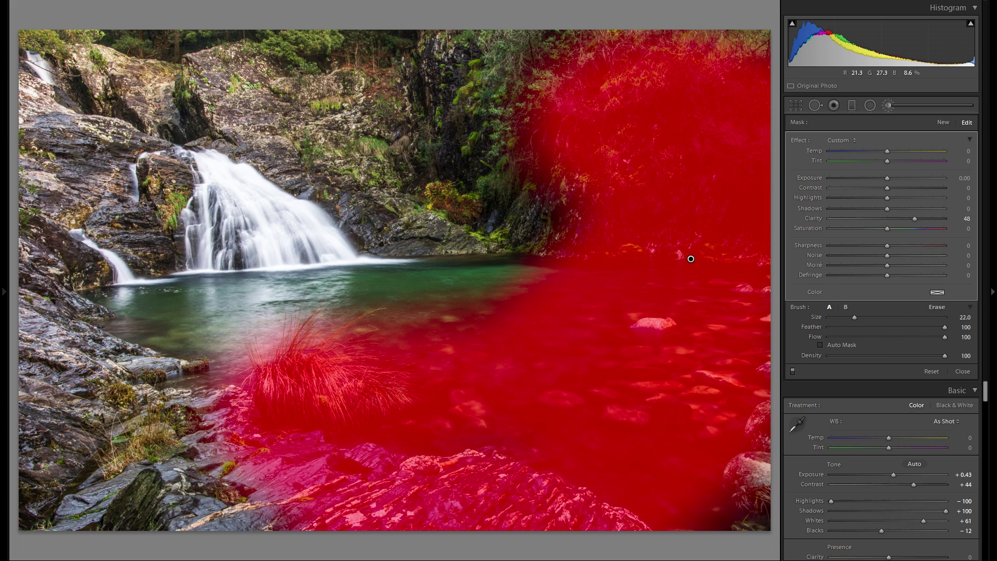
left_click(795, 372)
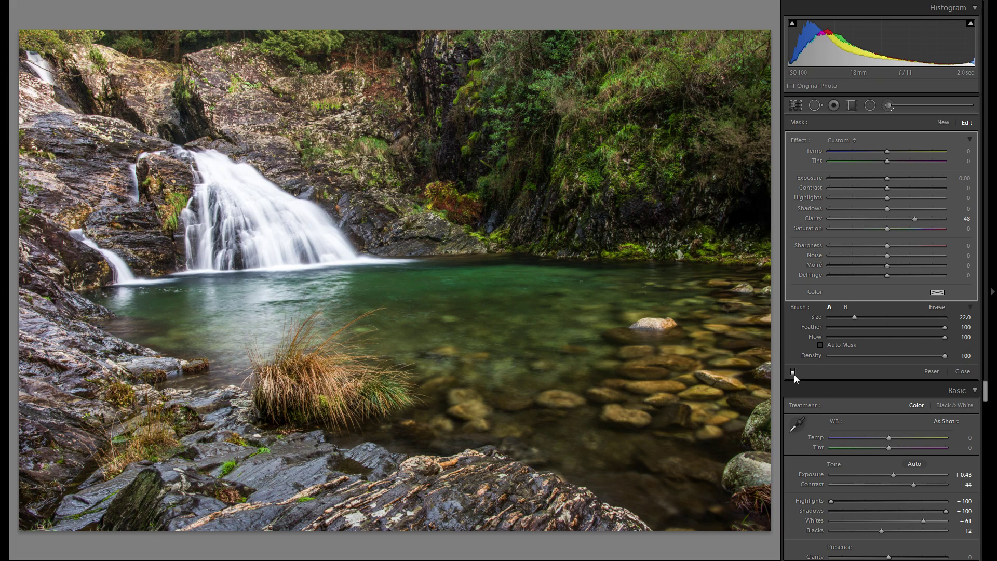
left_click(793, 372)
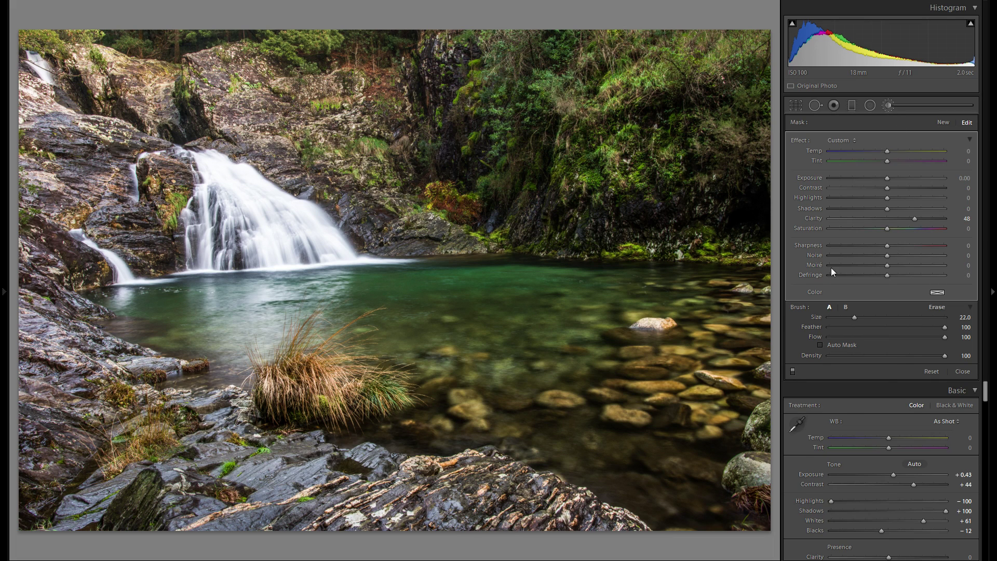
key("k")
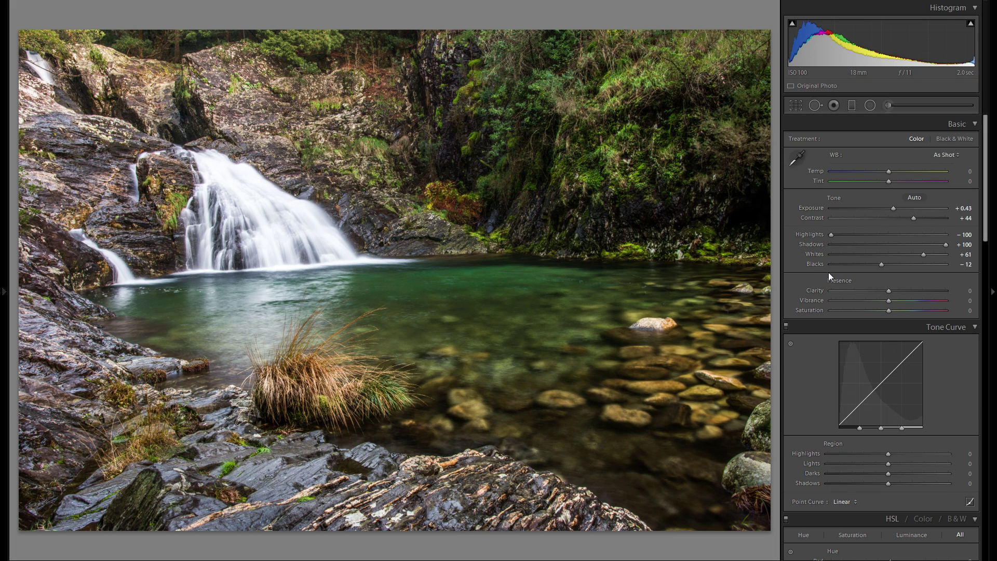
Warm the white balance to Temp +6, then try Tint at +4 and reset it to 0
left_click_drag(891, 171, 891, 172)
left_click_drag(890, 170, 892, 171)
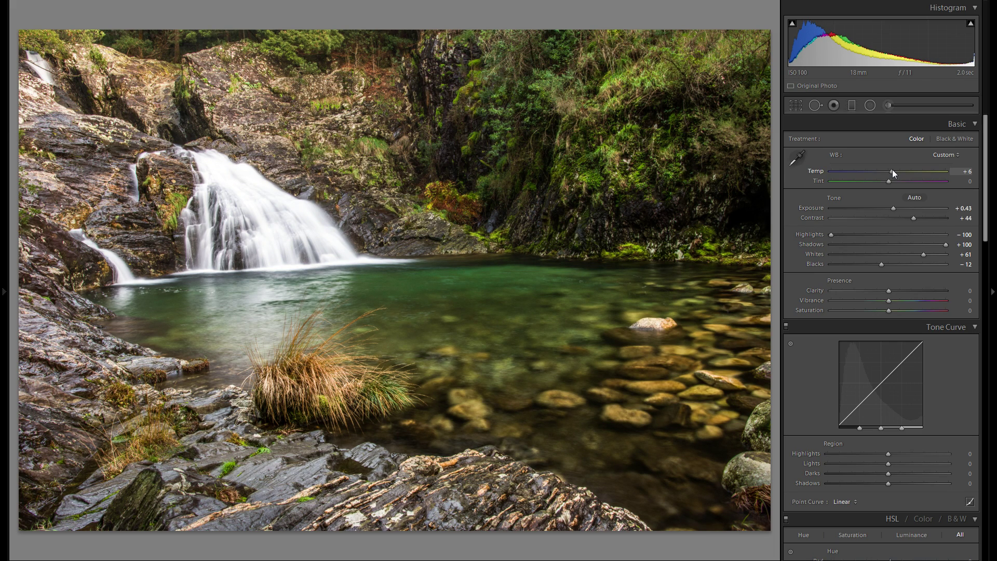
left_click_drag(893, 171, 892, 171)
left_click(892, 171)
left_click_drag(891, 182, 894, 184)
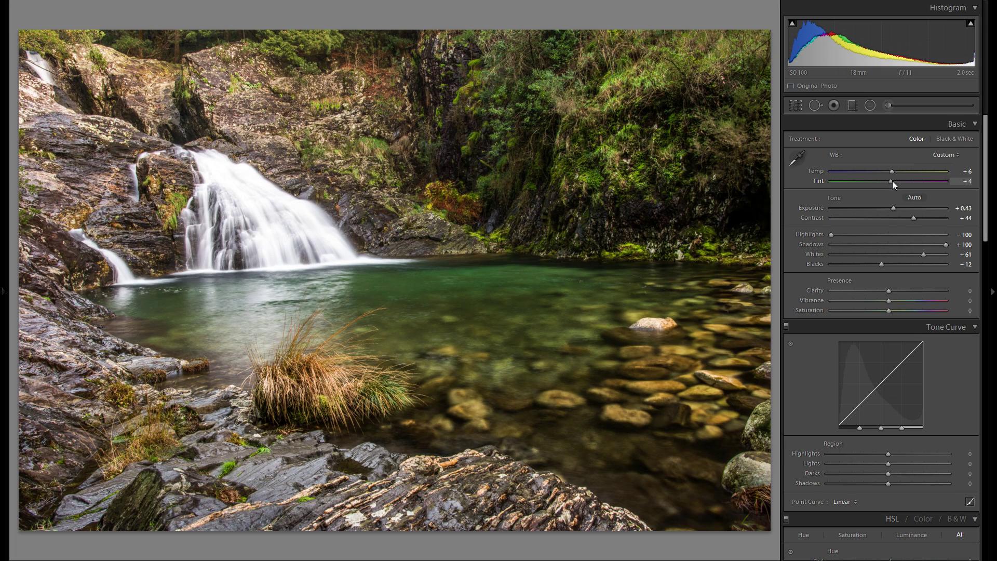
double_click(819, 180)
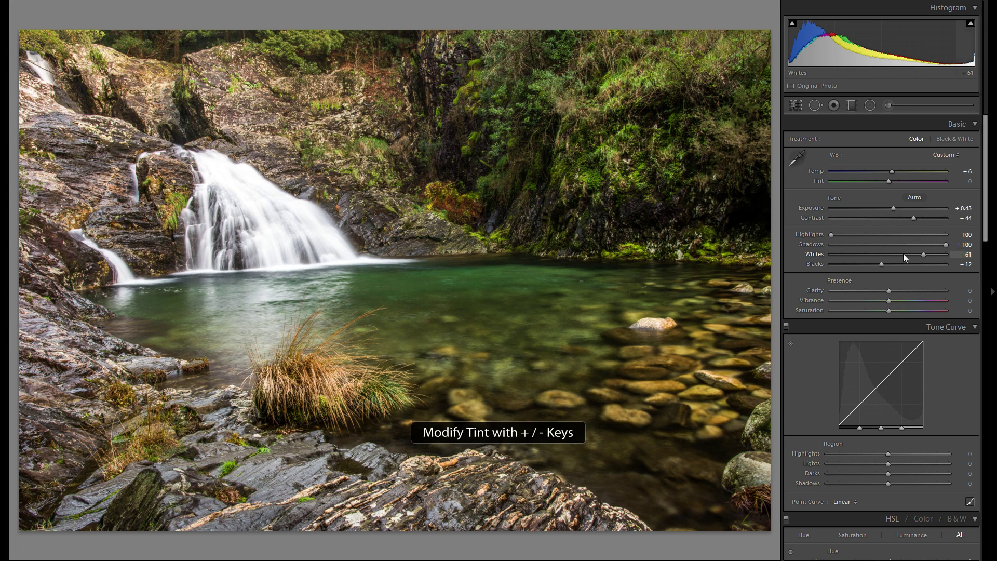
Try the photo's Vibrance at +25, reset it and set it to +20
mouse_move(906, 302)
left_mouse_down()
mouse_move(890, 301)
mouse_move(912, 300)
mouse_move(903, 299)
left_mouse_up()
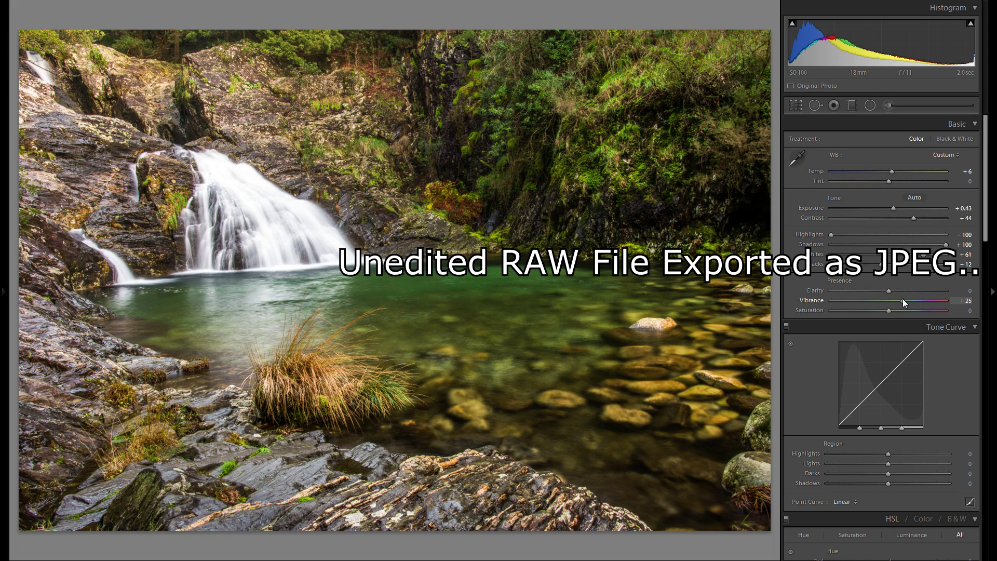
double_click(819, 301)
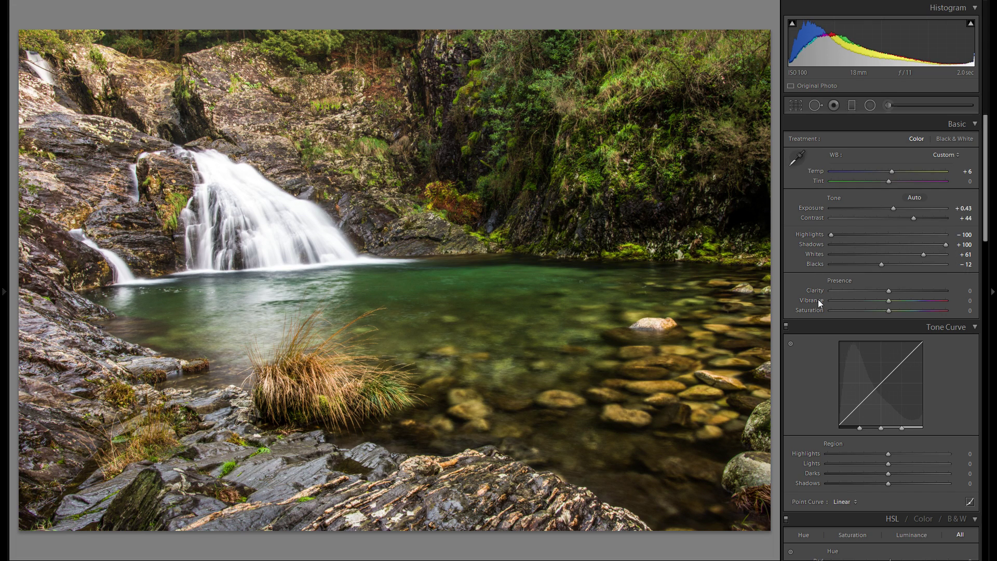
left_click_drag(891, 301, 902, 303)
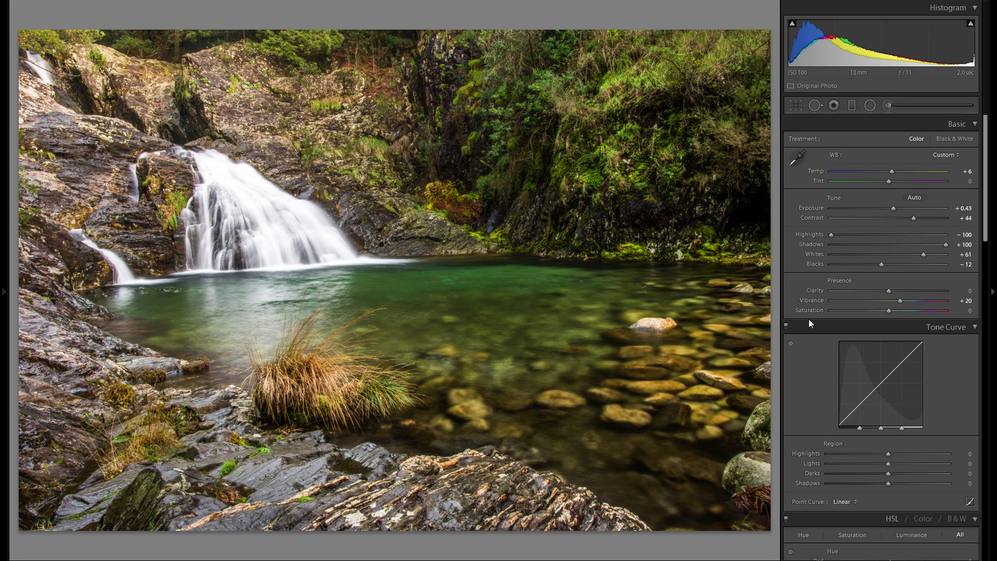
Try brighter Highlights of +45 and +100 in the tone curve, and set the Highlights region to −68
scroll(831, 317, "down", 4)
left_click_drag(887, 349, 916, 344)
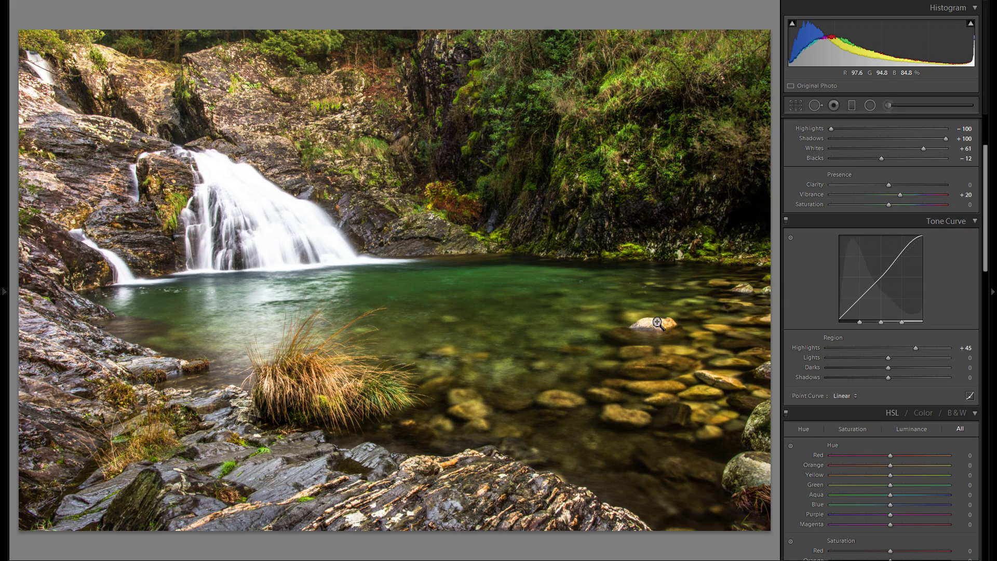
double_click(806, 348)
left_click_drag(887, 350, 950, 347)
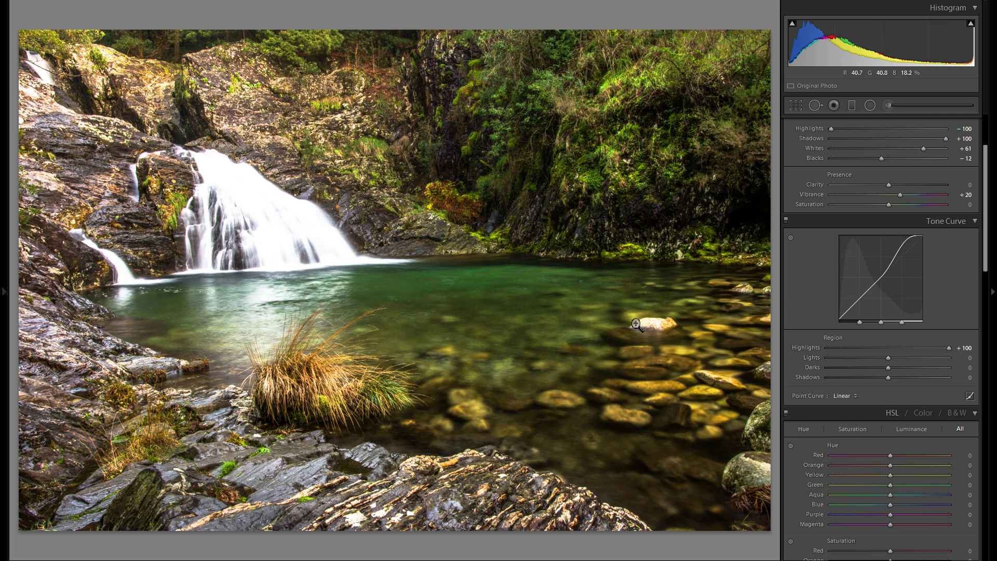
left_click(858, 348)
left_click_drag(859, 351, 848, 350)
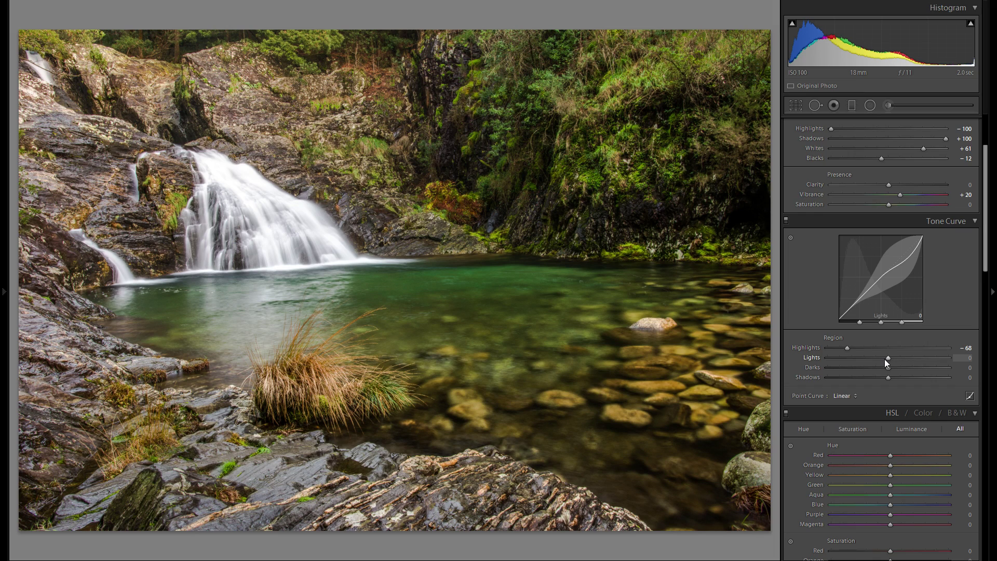
Set the tone curve's Lights to +25 and Darks to +19, and reset its Shadows to 0
mouse_move(889, 360)
left_mouse_down()
mouse_move(912, 363)
mouse_move(817, 357)
mouse_move(889, 360)
left_mouse_up()
left_click(902, 361)
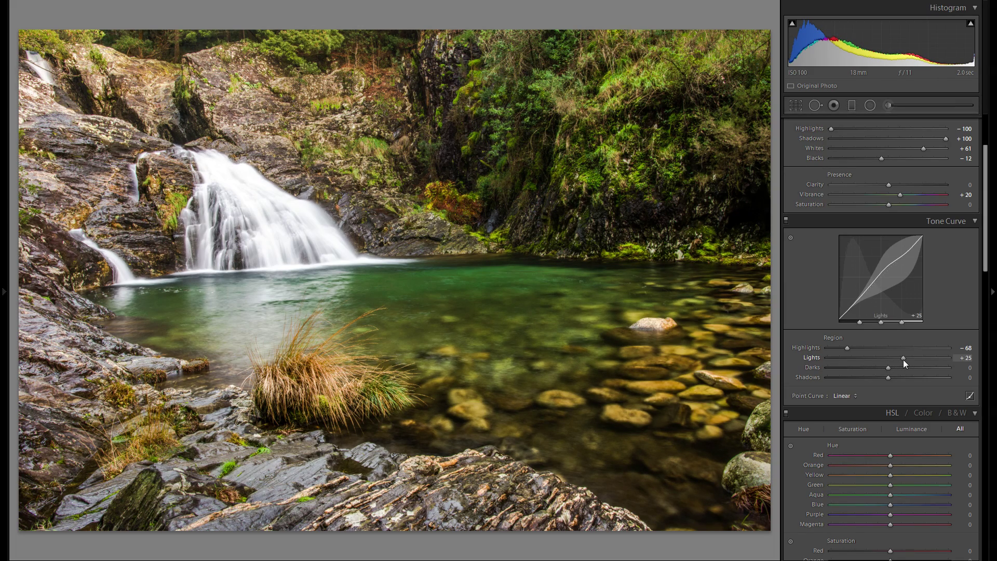
mouse_move(890, 369)
left_mouse_down()
mouse_move(879, 370)
mouse_move(902, 369)
left_mouse_up()
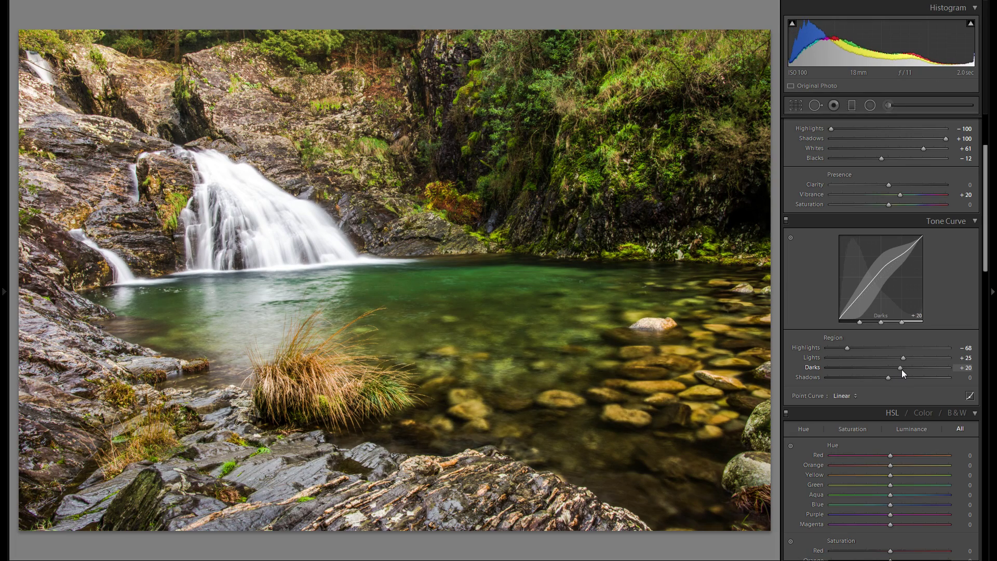
mouse_move(899, 369)
left_mouse_down()
mouse_move(875, 379)
mouse_move(889, 380)
left_mouse_up()
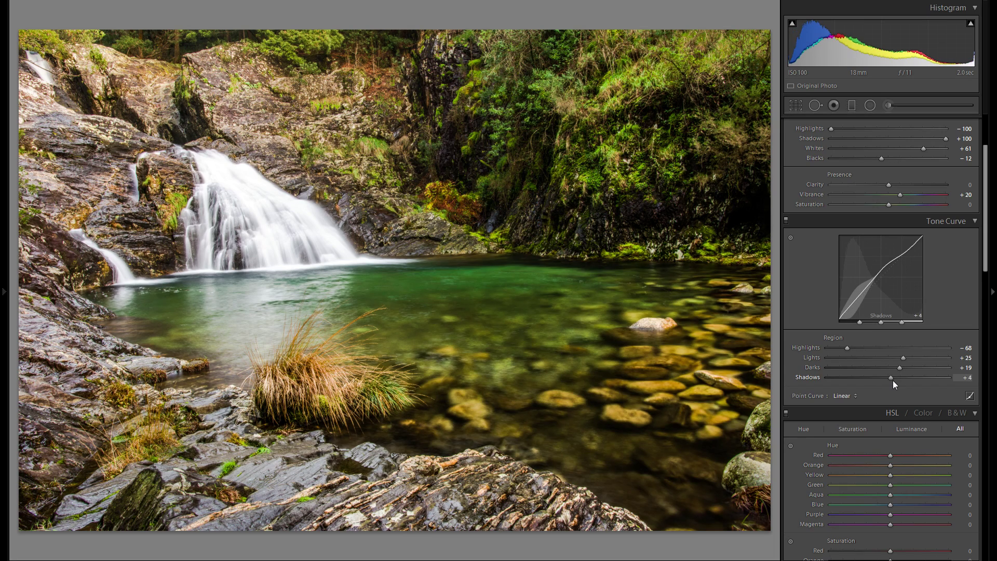
double_click(814, 379)
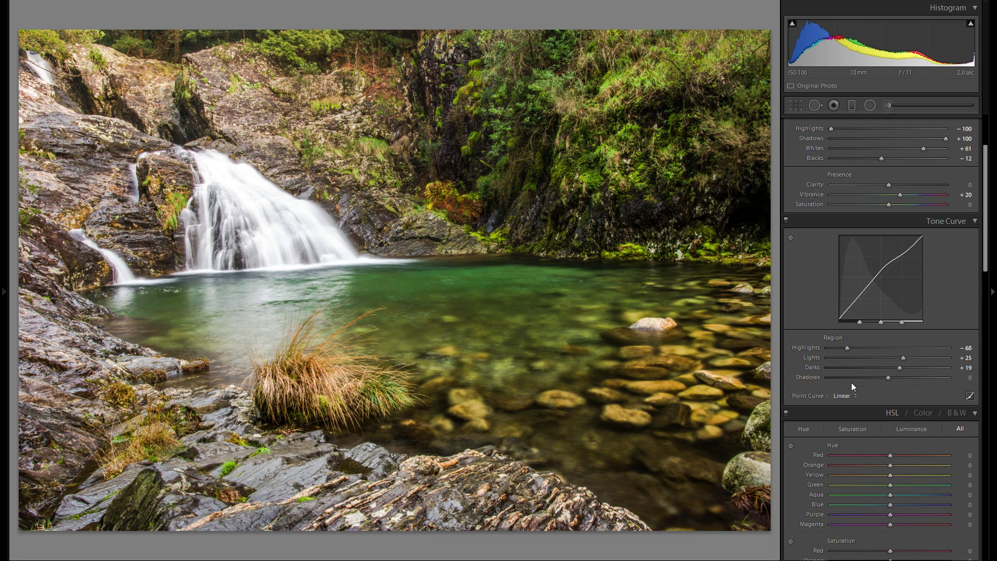
Compare the Linear and Medium Contrast point curves and apply Medium Contrast
left_click(850, 399)
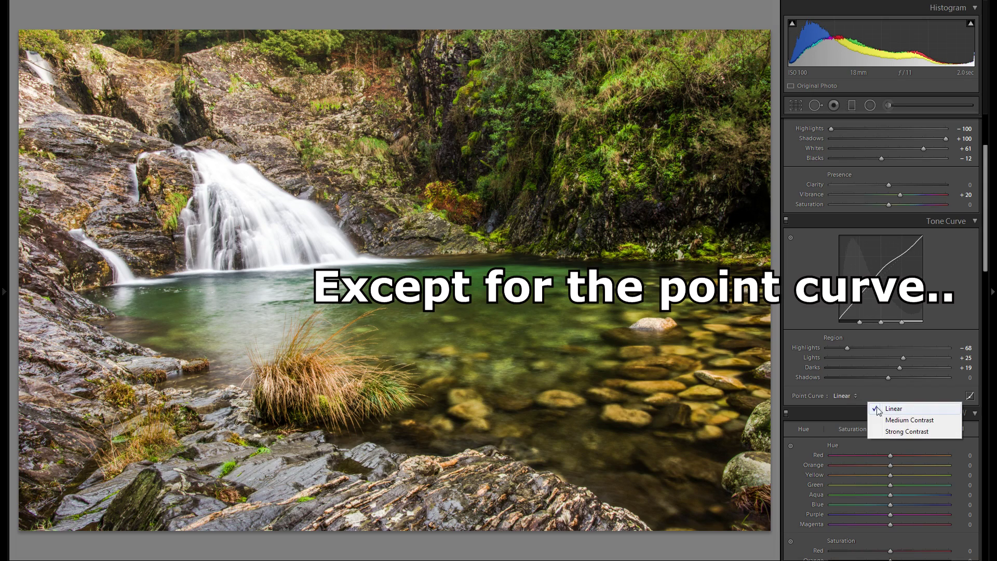
left_click(904, 421)
left_click(857, 396)
left_click(885, 410)
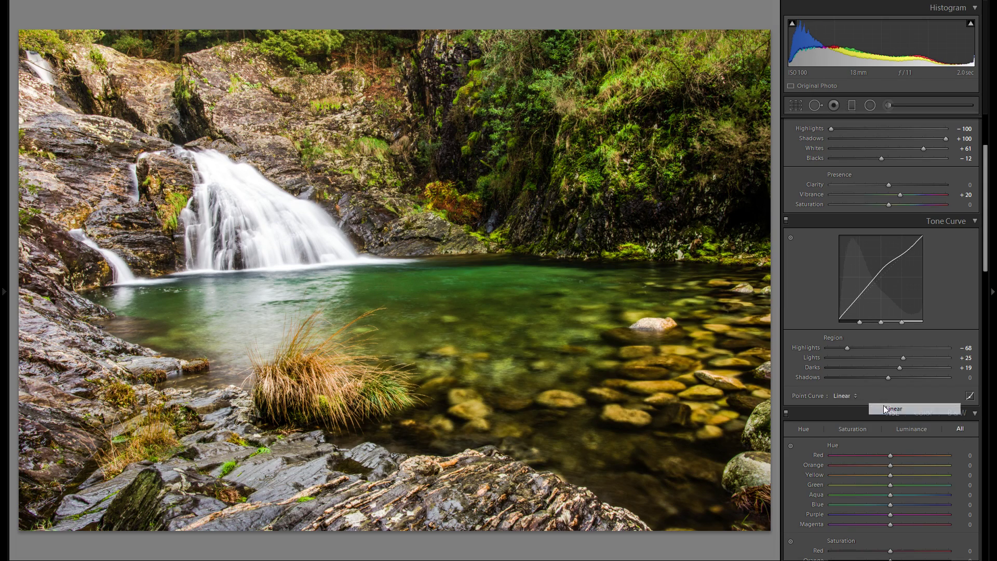
left_click(846, 396)
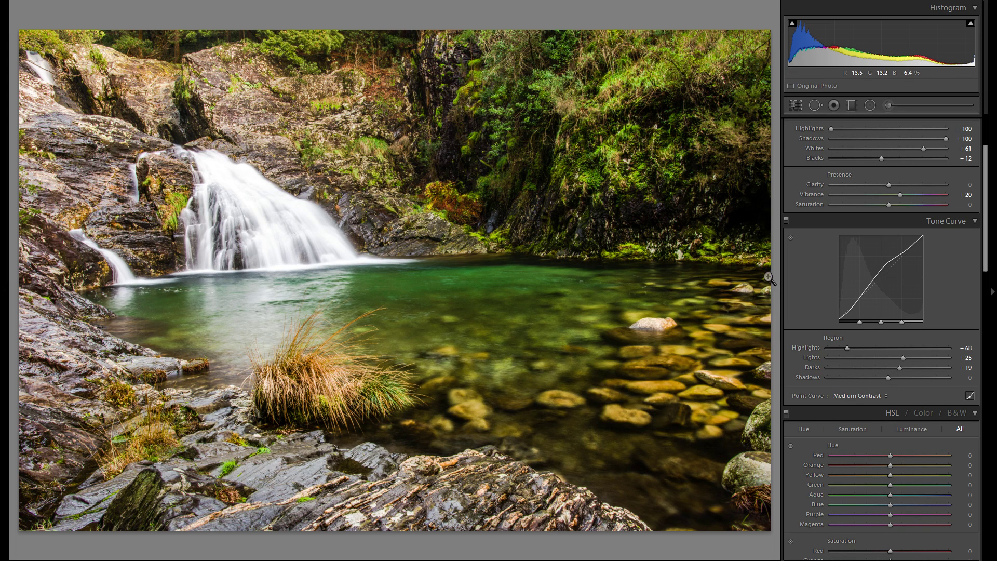
Shift the Orange hue to +15 and Yellow hue to +13 with the Hue targeted adjustment on the submerged stones
scroll(920, 348, "down", 3)
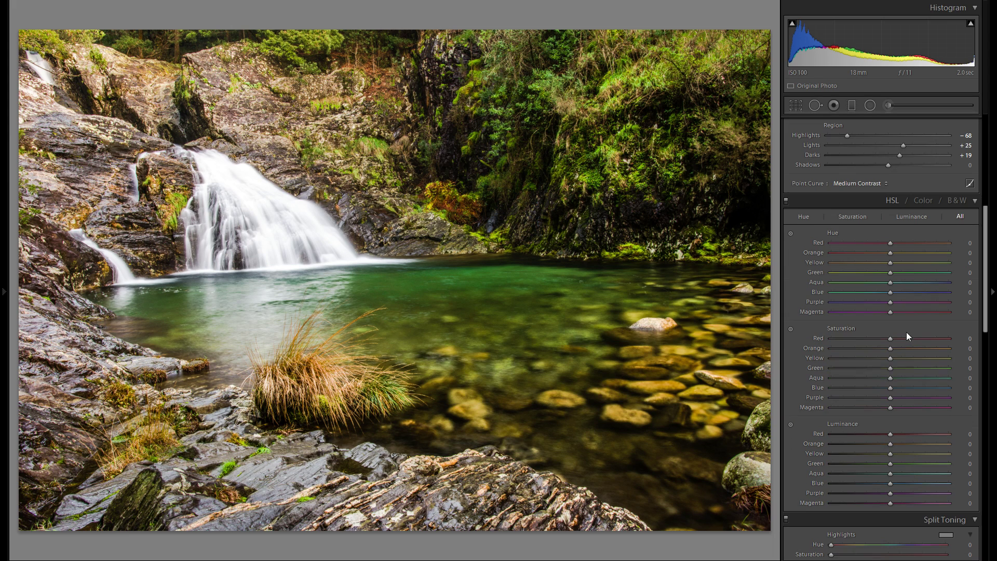
scroll(788, 256, "down", 3)
left_click(790, 233)
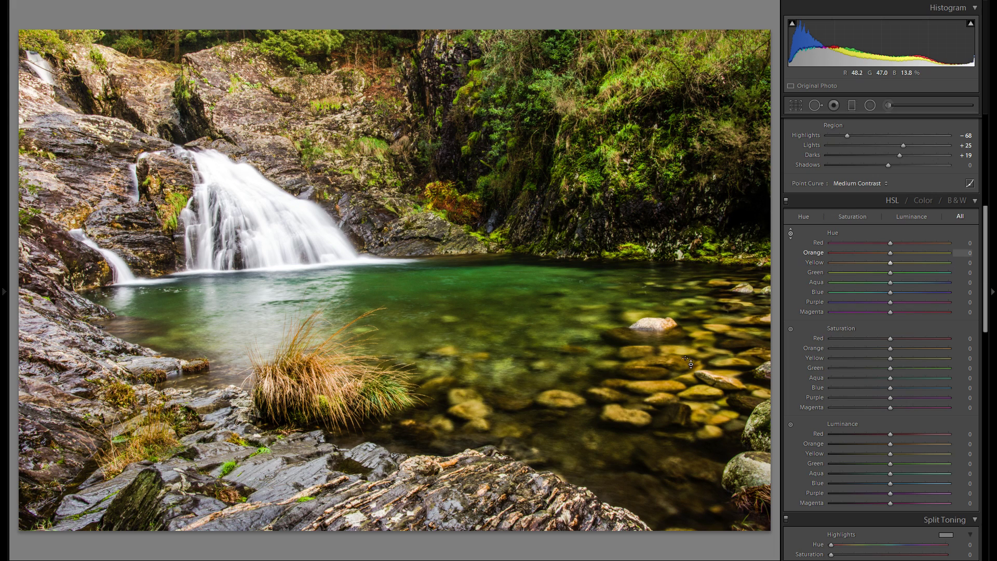
left_click_drag(688, 363, 689, 357)
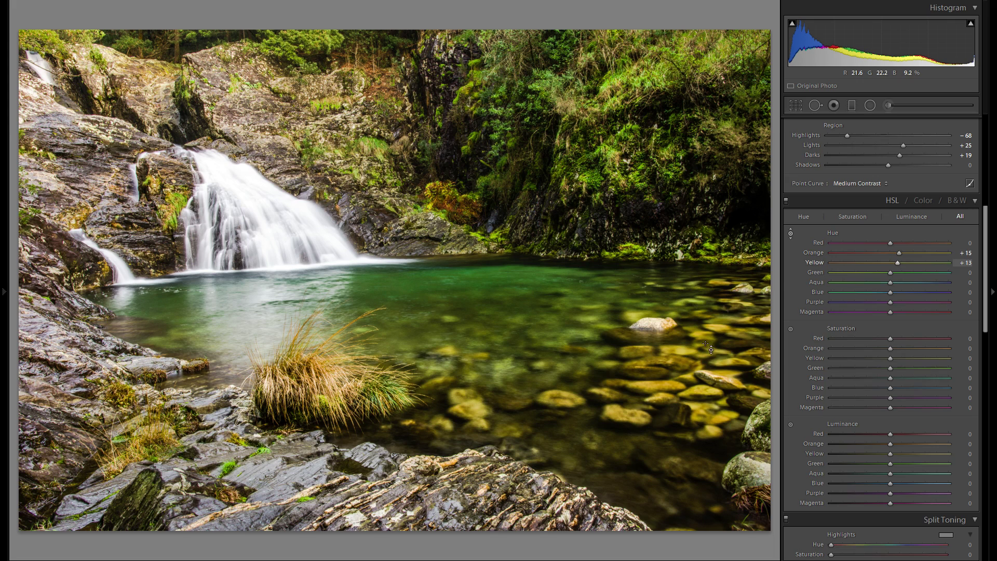
Compare the photo with and without the HSL adjustments and look over the HSL settings
left_click(786, 200)
left_click(787, 201)
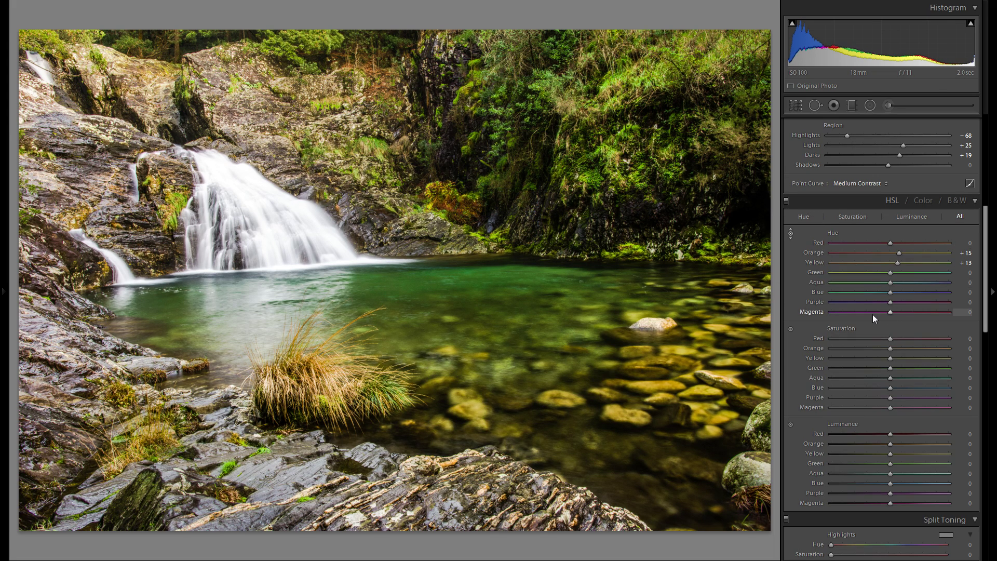
scroll(873, 314, "down", 2)
scroll(868, 306, "up", 2)
scroll(872, 322, "down", 2)
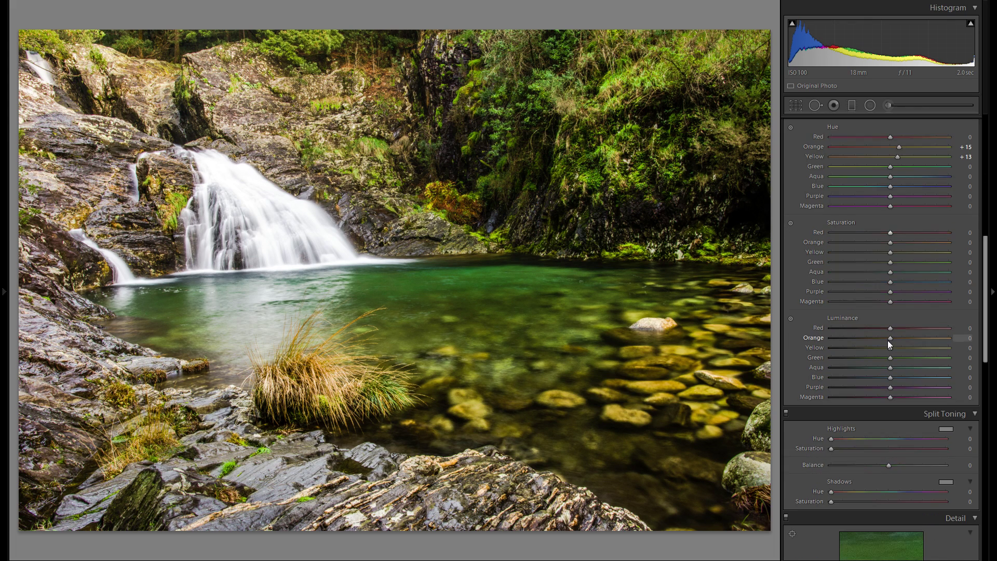
Try a color tint for the Split Toning Highlights and reset it
scroll(886, 339, "down", 4)
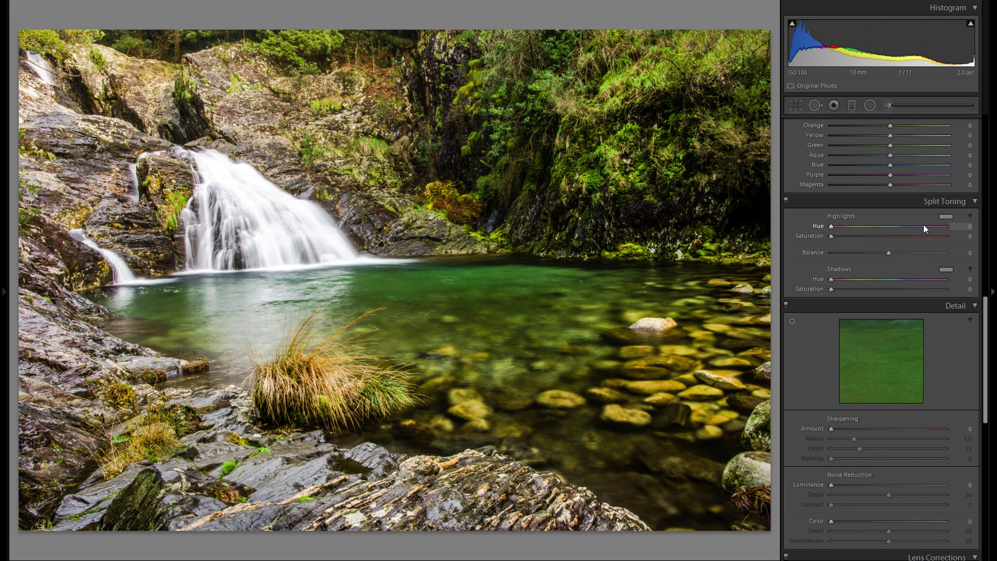
left_click(946, 216)
mouse_move(795, 235)
left_mouse_down()
mouse_move(804, 232)
mouse_move(739, 230)
mouse_move(823, 232)
mouse_move(827, 264)
left_mouse_up()
left_click(727, 191)
double_click(819, 227)
Enable Remove Chromatic Aberration in the color lens corrections
scroll(888, 271, "down", 4)
scroll(881, 234, "up", 2)
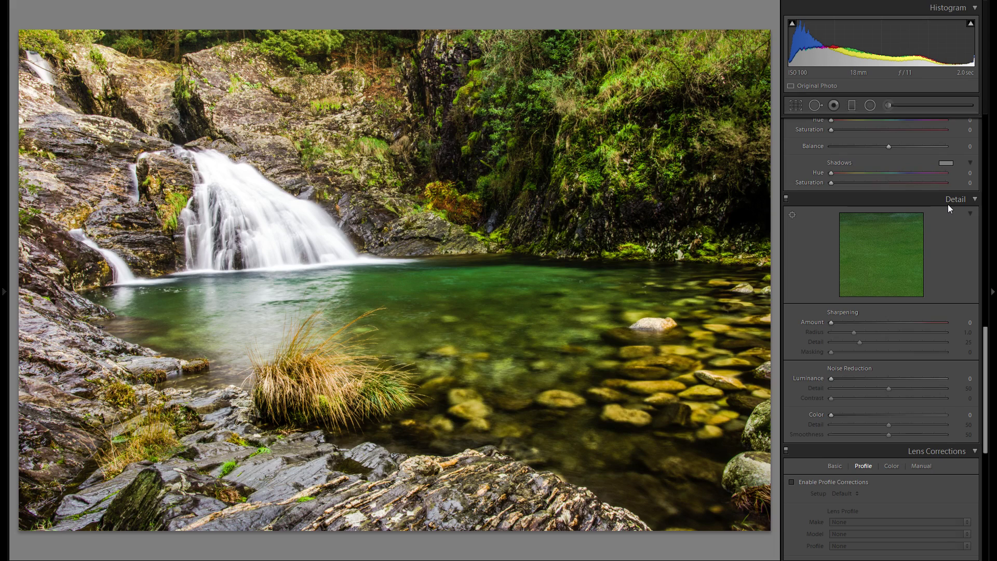
scroll(951, 224, "down", 2)
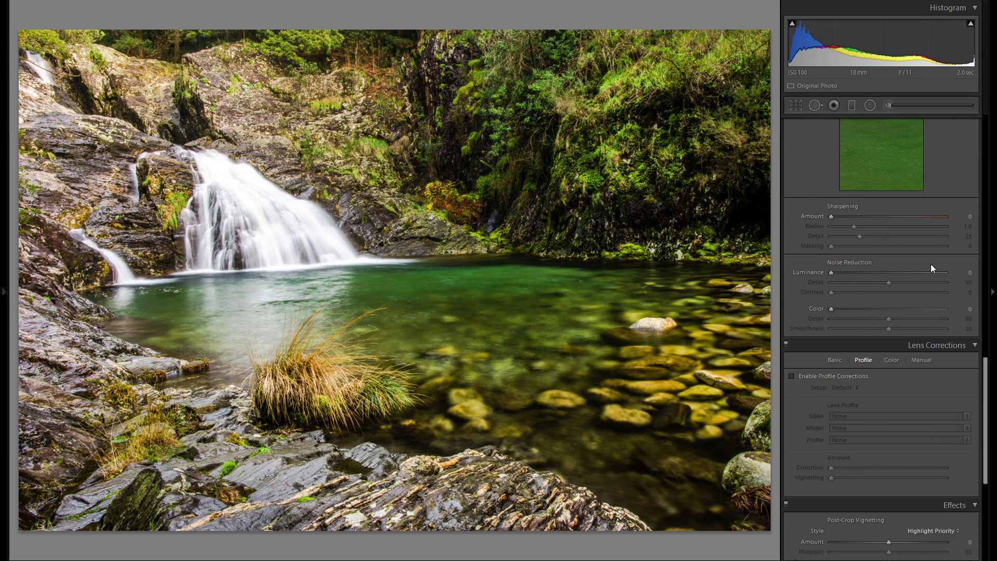
scroll(919, 268, "down", 2)
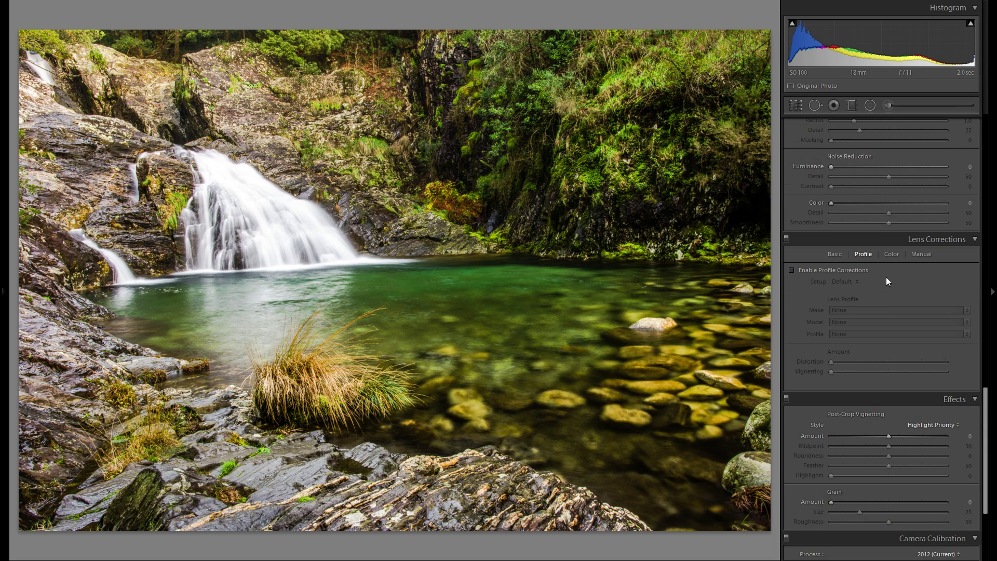
left_click(891, 255)
left_click(818, 271)
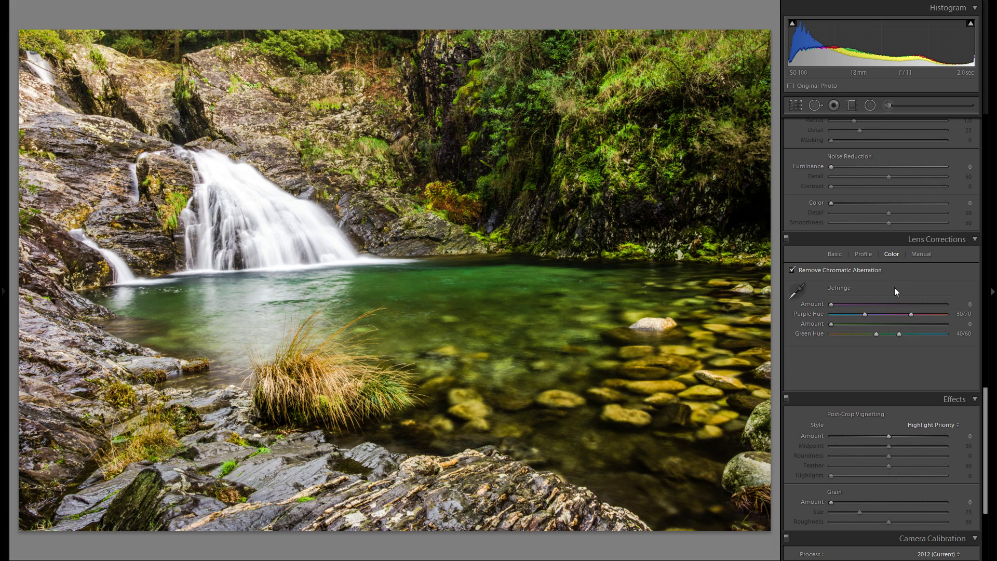
Set post-crop vignetting to Amount −11 and Midpoint 9, and compare the photo with and without the effect
scroll(889, 286, "down", 5)
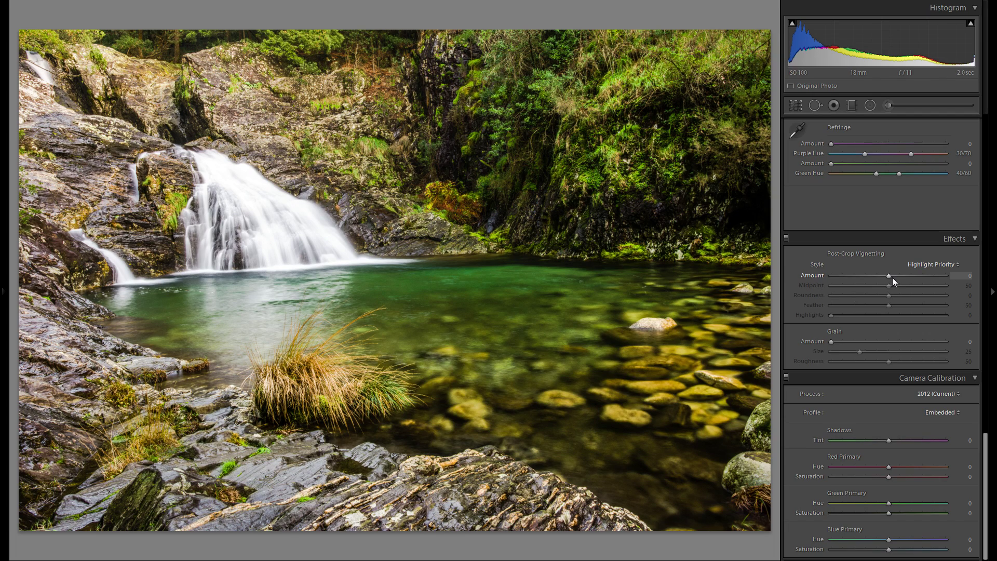
left_click_drag(890, 278, 840, 284)
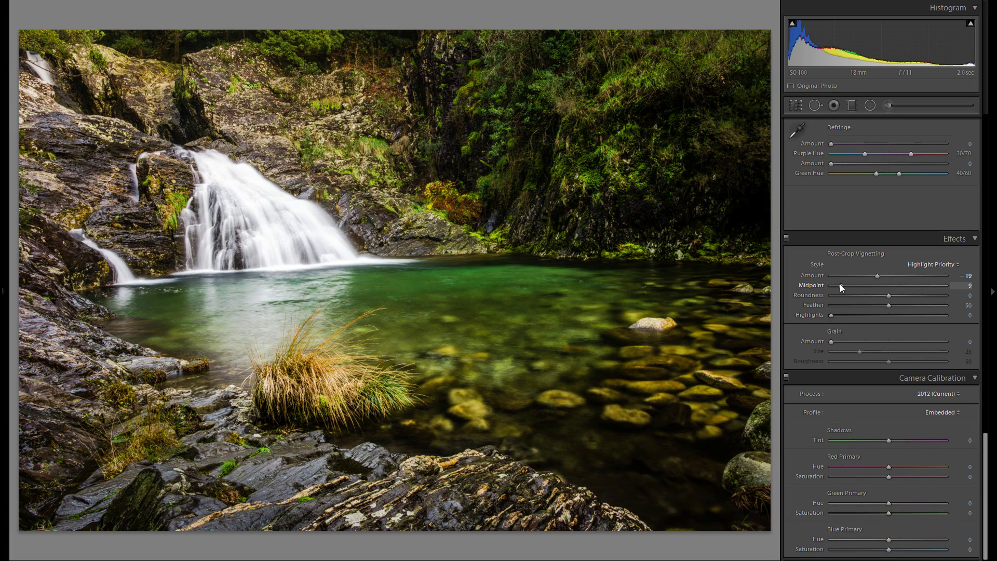
double_click(811, 276)
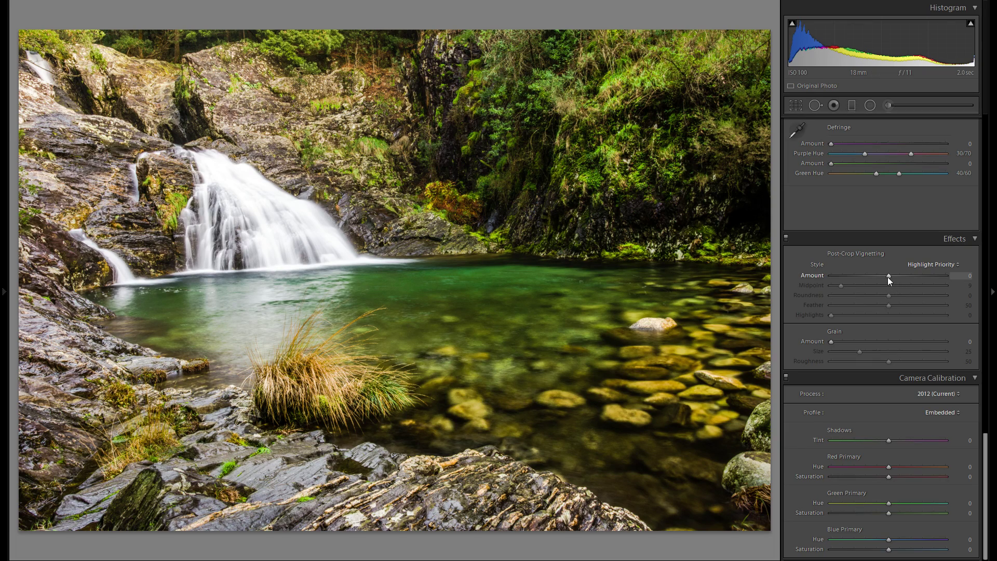
left_click_drag(888, 277, 882, 276)
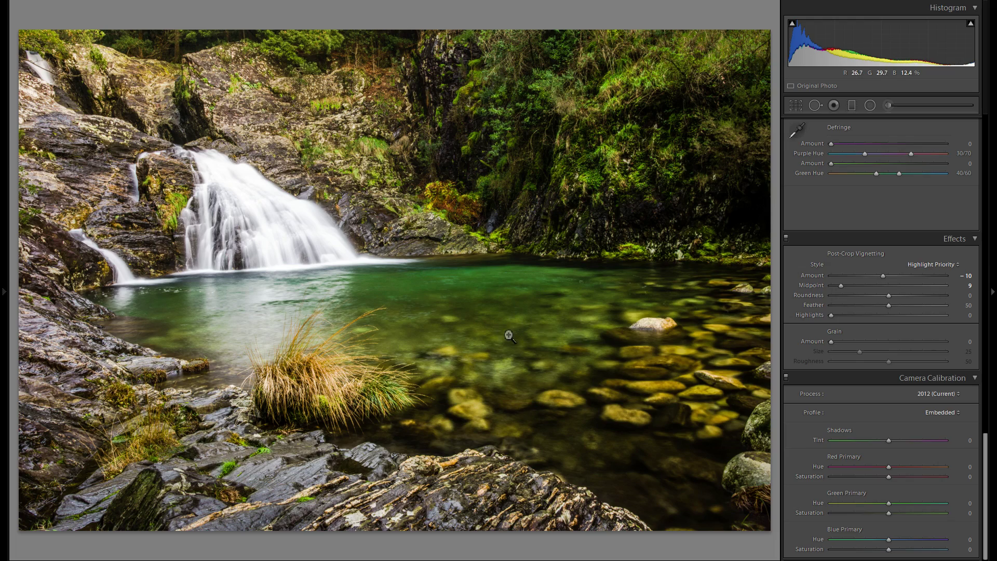
double_click(818, 276)
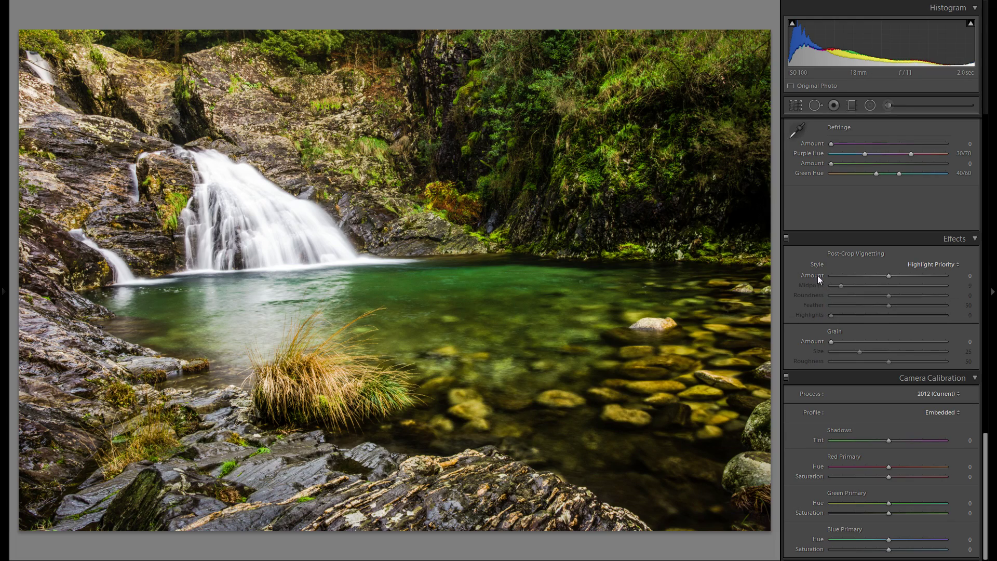
left_click_drag(890, 277, 883, 277)
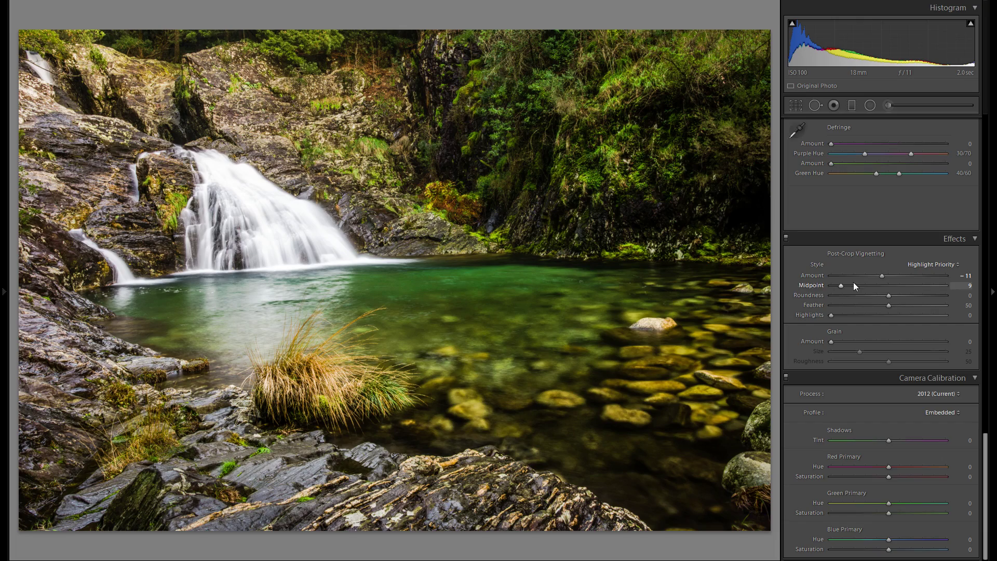
left_click(787, 238)
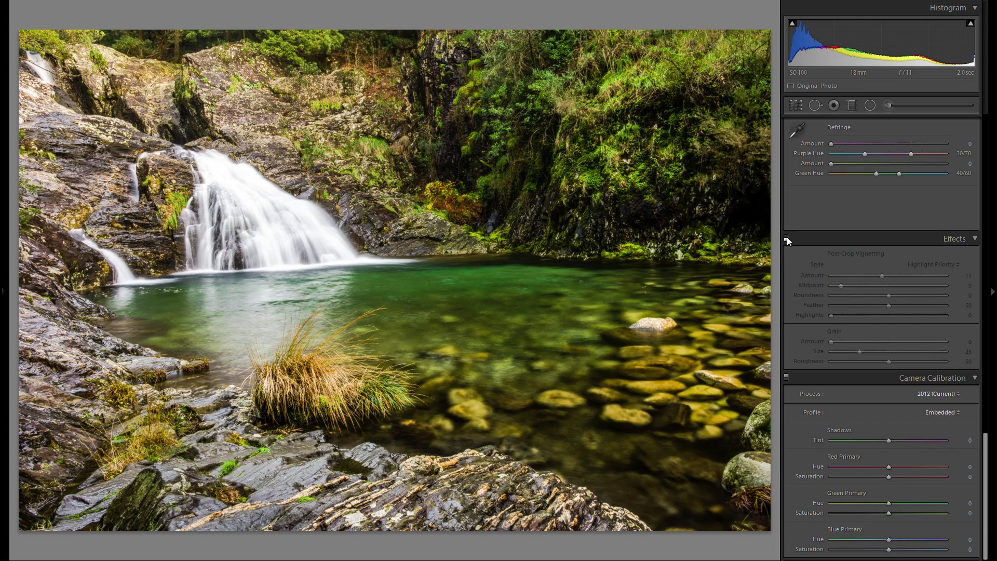
left_click(786, 238)
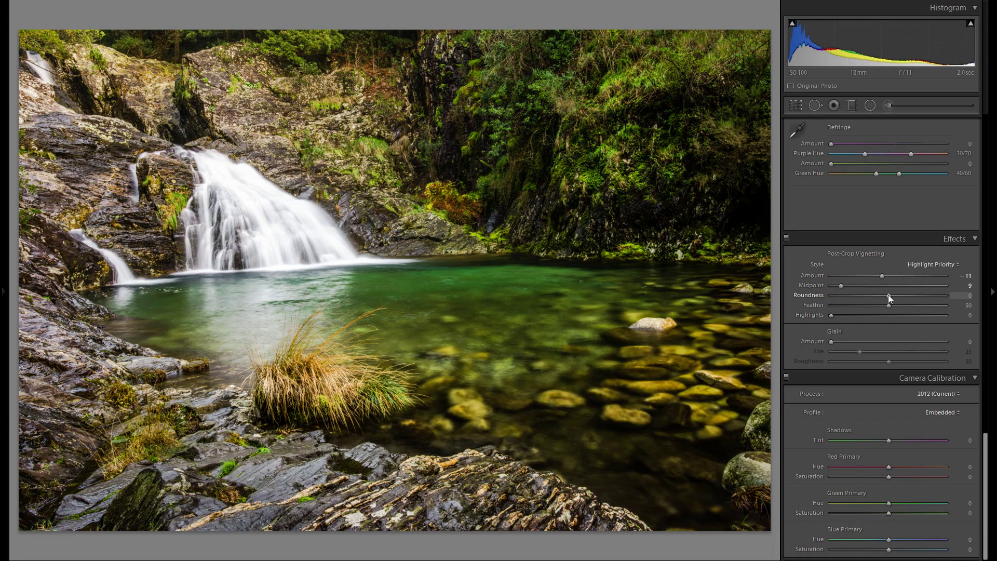
Paint the pool water with the Adjustment Brush at Clarity 0, and set the mask's Temp to −17 and Tint to 7
scroll(898, 340, "up", 10)
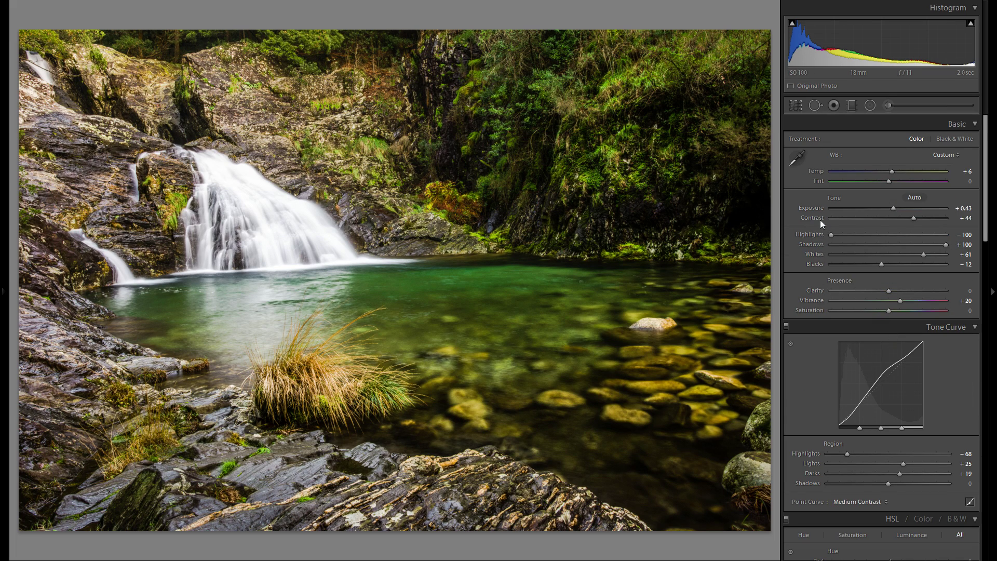
left_click(889, 105)
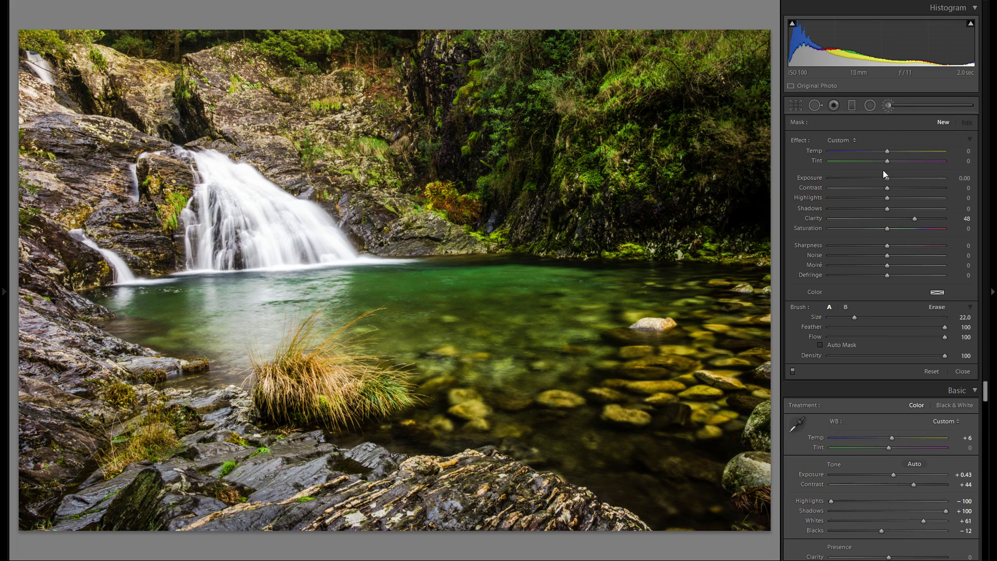
double_click(816, 220)
left_click_drag(889, 152, 878, 152)
mouse_move(429, 281)
left_mouse_down()
mouse_move(334, 319)
mouse_move(211, 318)
left_mouse_up()
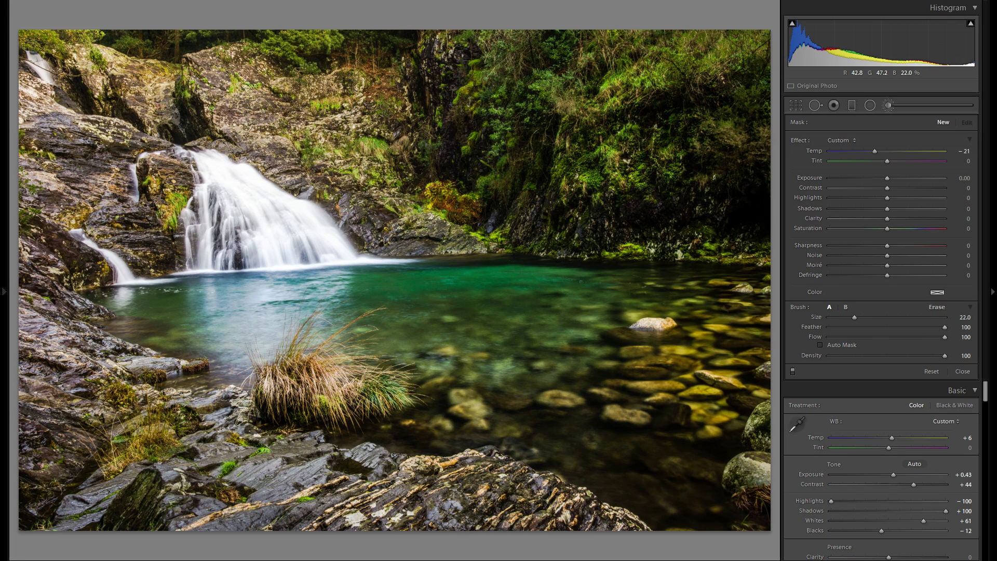
left_click(597, 315)
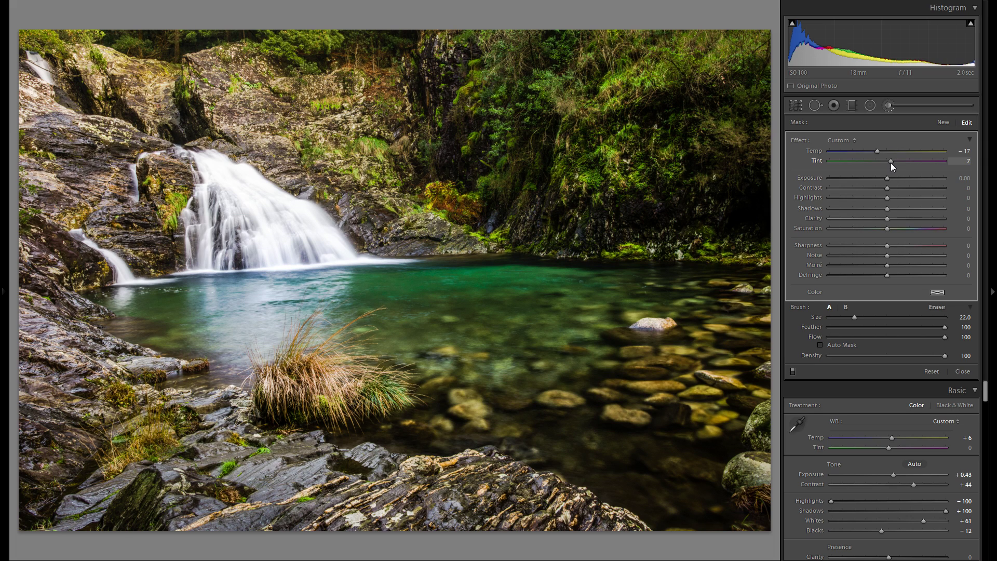
Delete the pool's brush adjustment for comparison, undo the deletion and close the Adjustment Brush
right_click(597, 315)
left_click(612, 331)
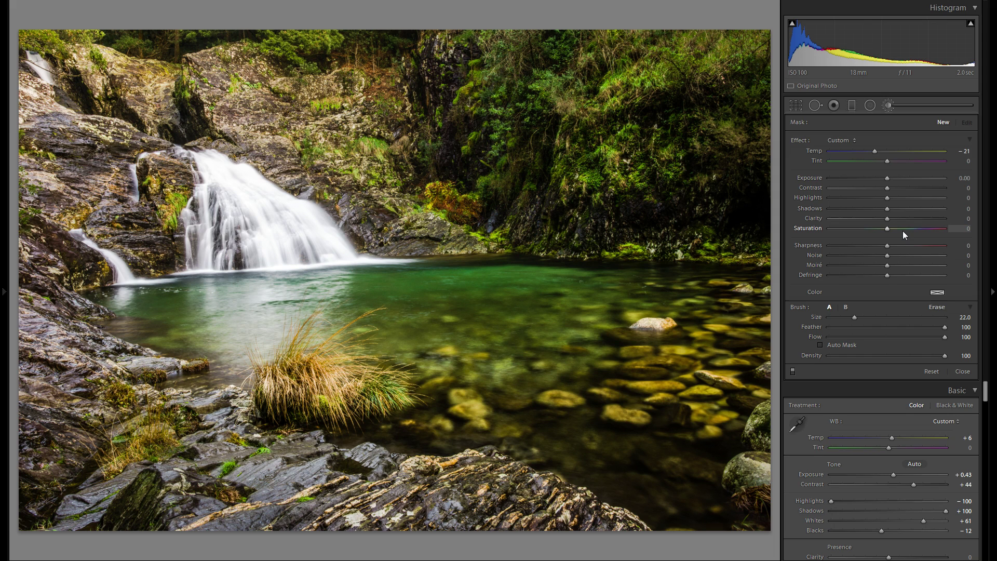
key("ctrl+z")
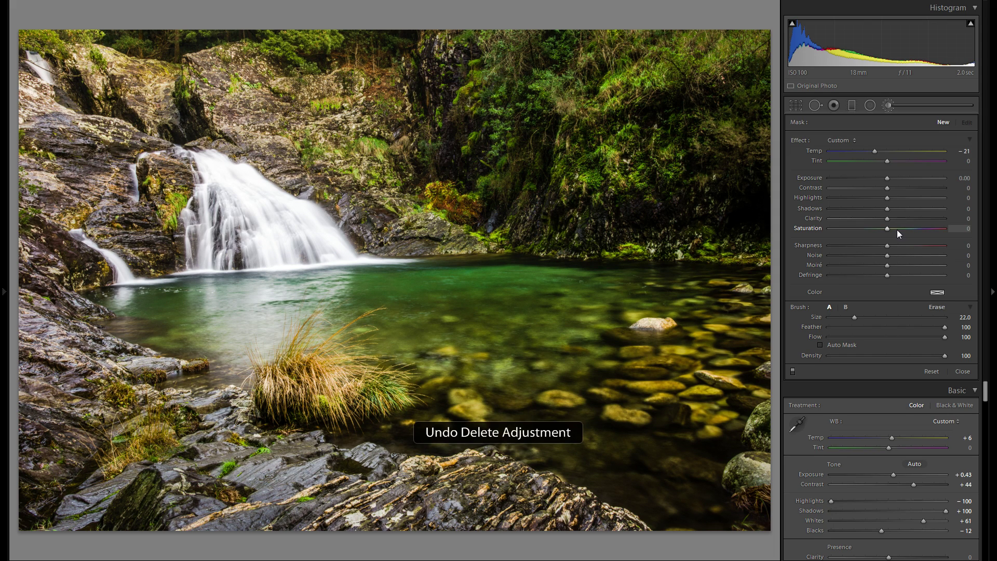
left_click(888, 106)
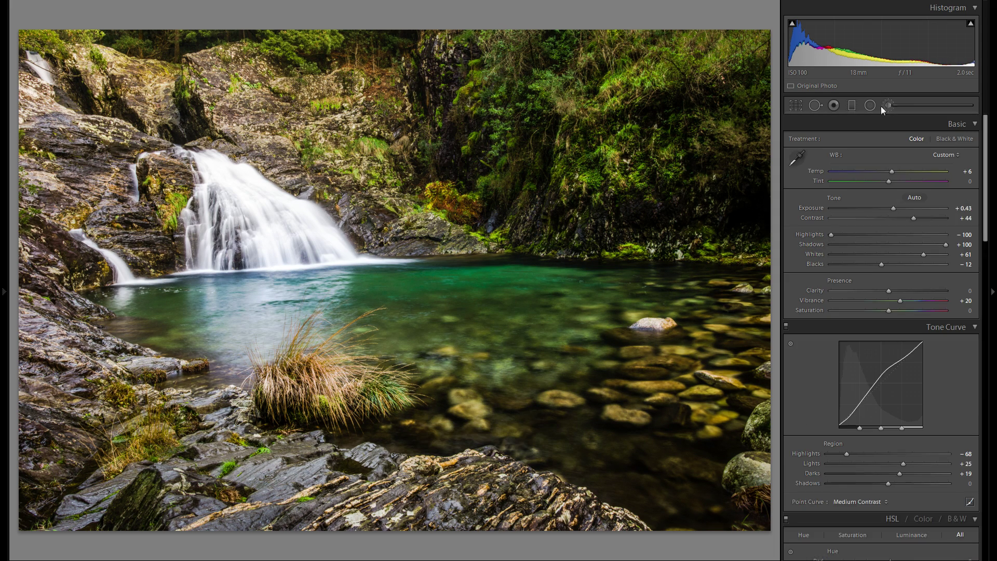
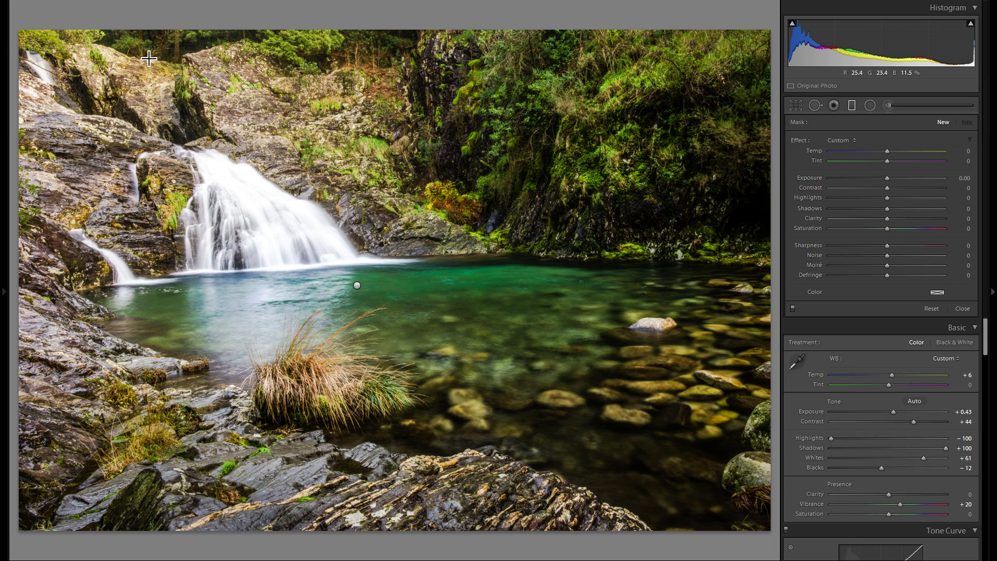
Place a diagonal graduated filter over the rocks above the waterfall and set its Exposure to −0.49
left_click_drag(211, 164, 267, 259)
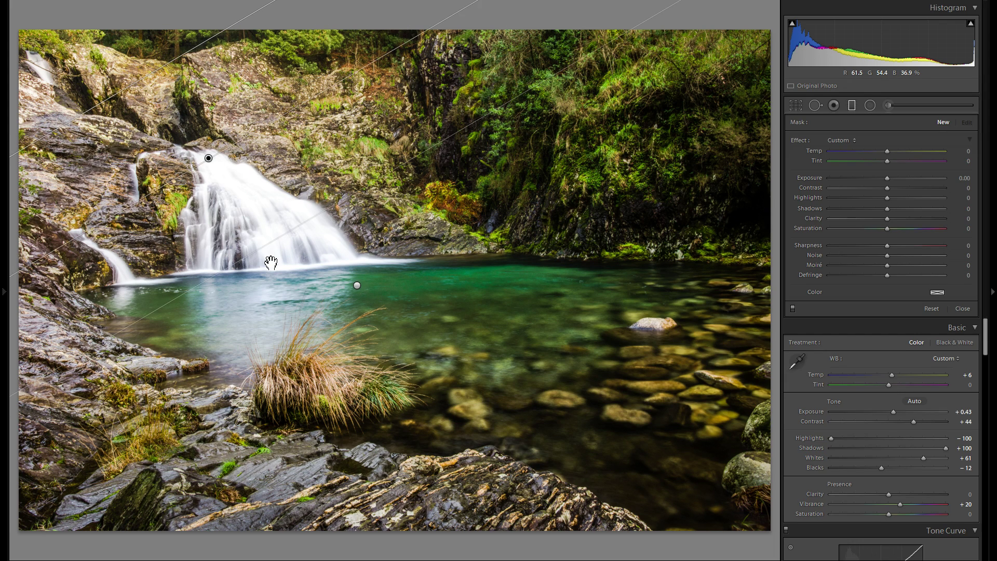
left_click_drag(236, 200, 236, 199)
left_click_drag(212, 165, 185, 121)
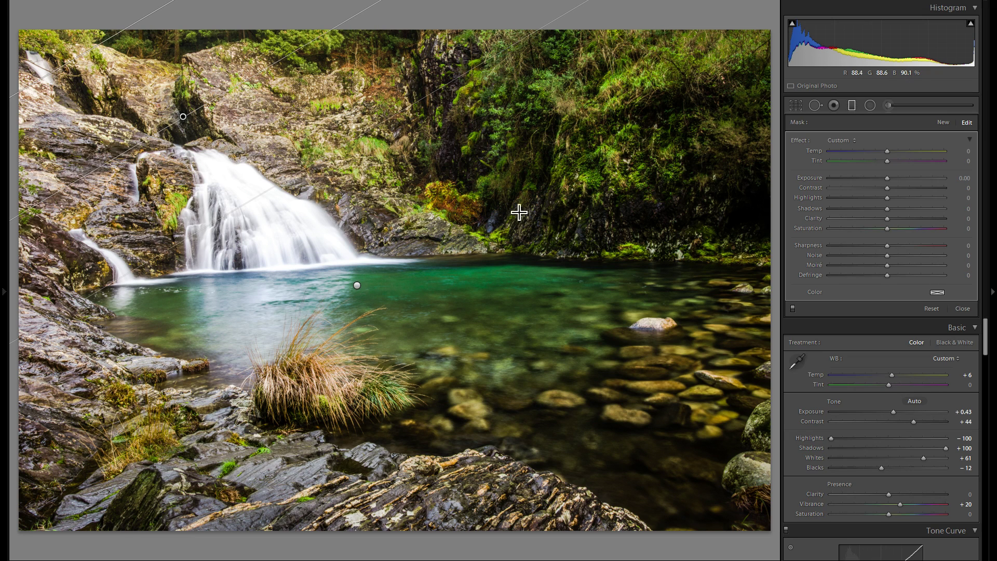
left_click_drag(896, 178, 883, 180)
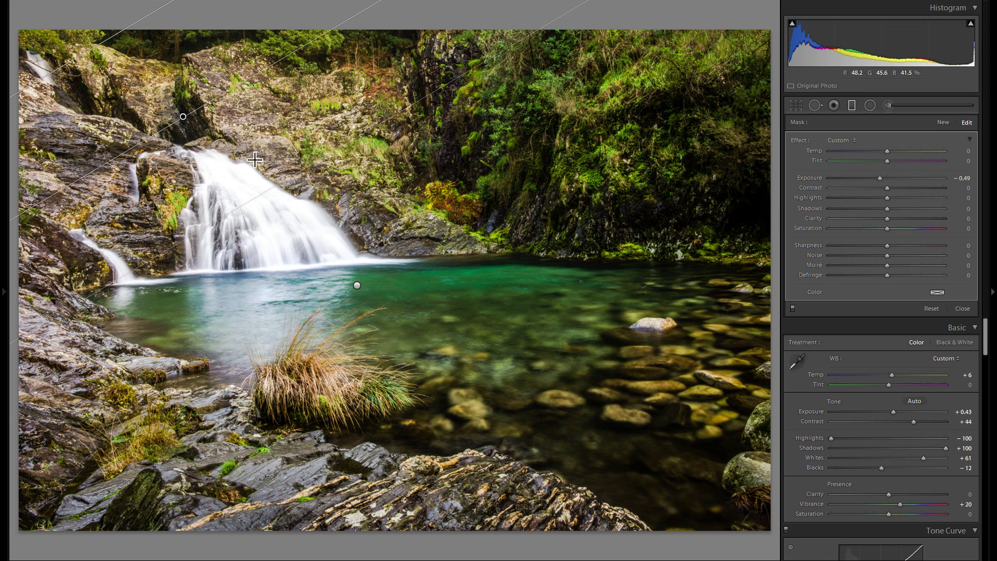
Delete the graduated filters for a before-and-after comparison, undo the deletions and close the Graduated Filter tool
right_click(185, 118)
left_click(212, 140)
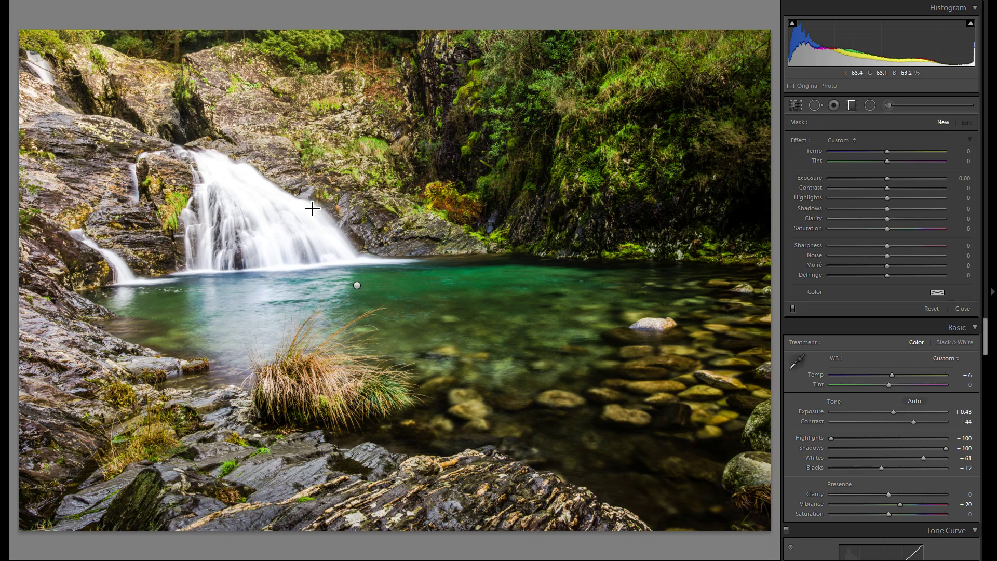
key("ctrl+z")
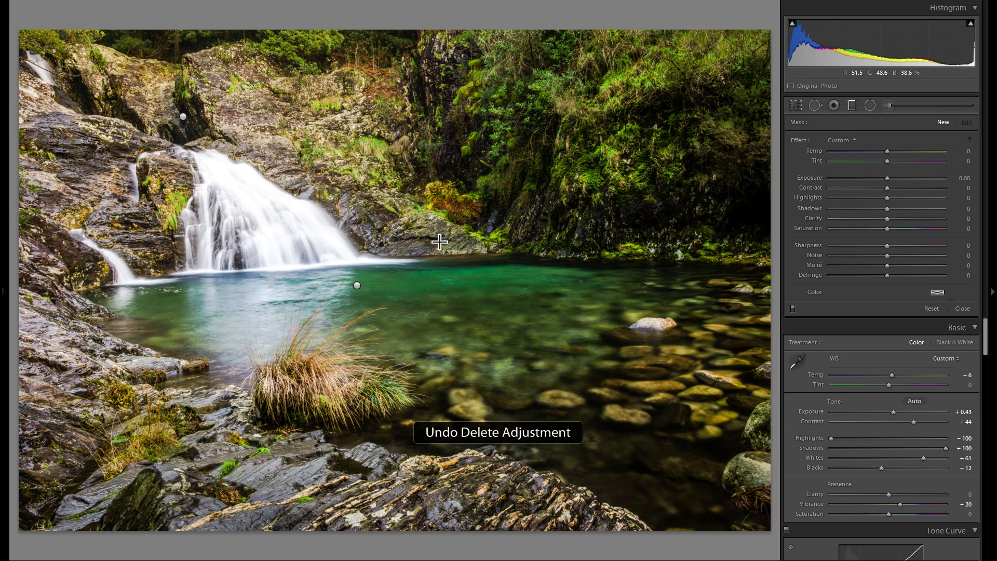
right_click(358, 286)
left_click(383, 302)
right_click(184, 117)
left_click(441, 208)
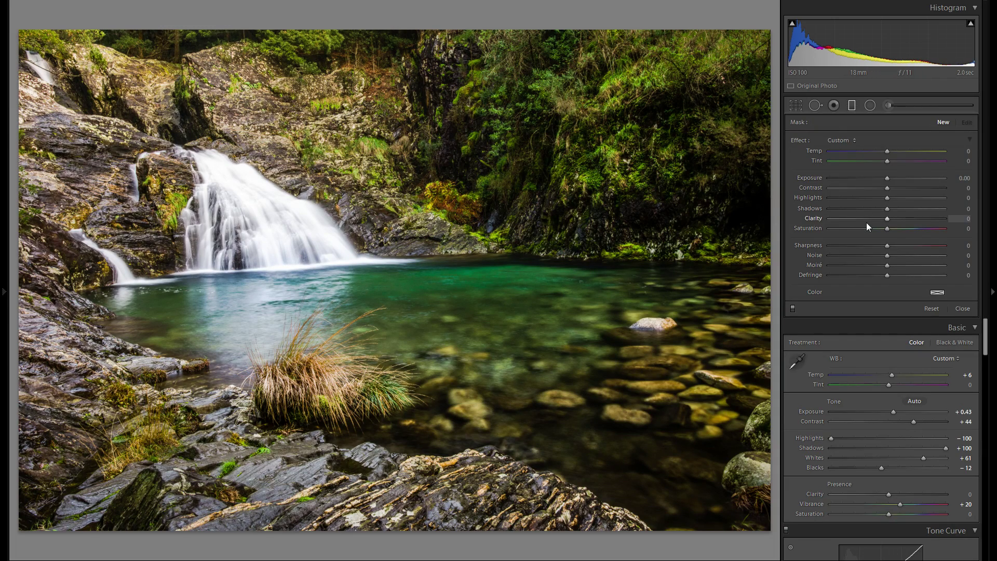
key("ctrl+z")
key("ctrl+z")
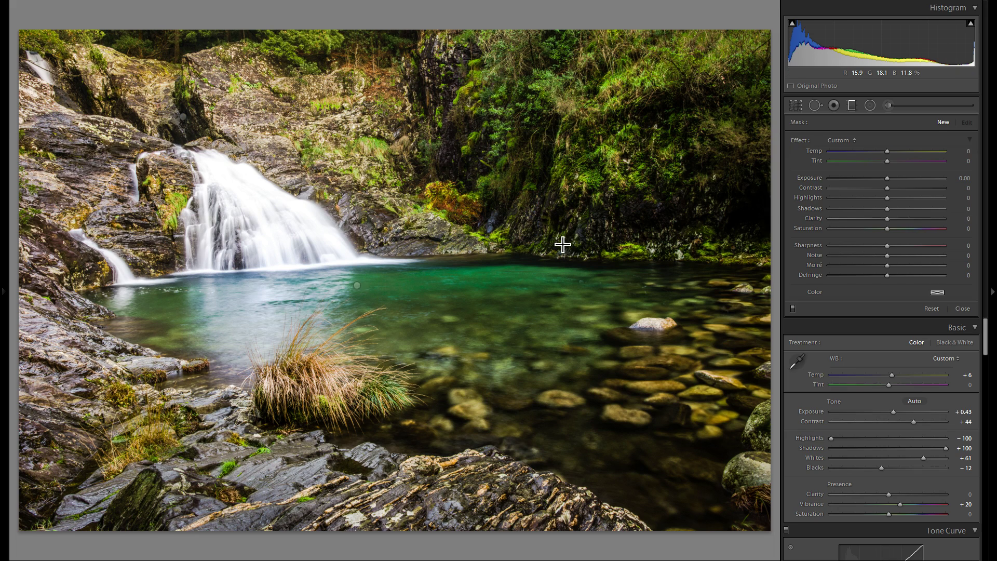
key("m")
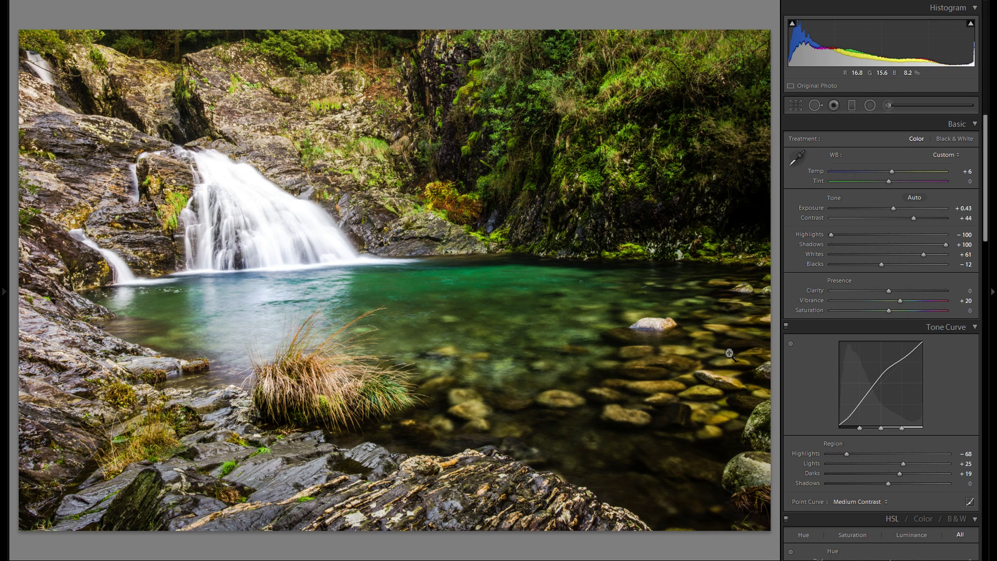
Darken the photo's outer edges with an Adjustment Brush of size 27 at Exposure −0.45, and start a new mask
left_click(852, 105)
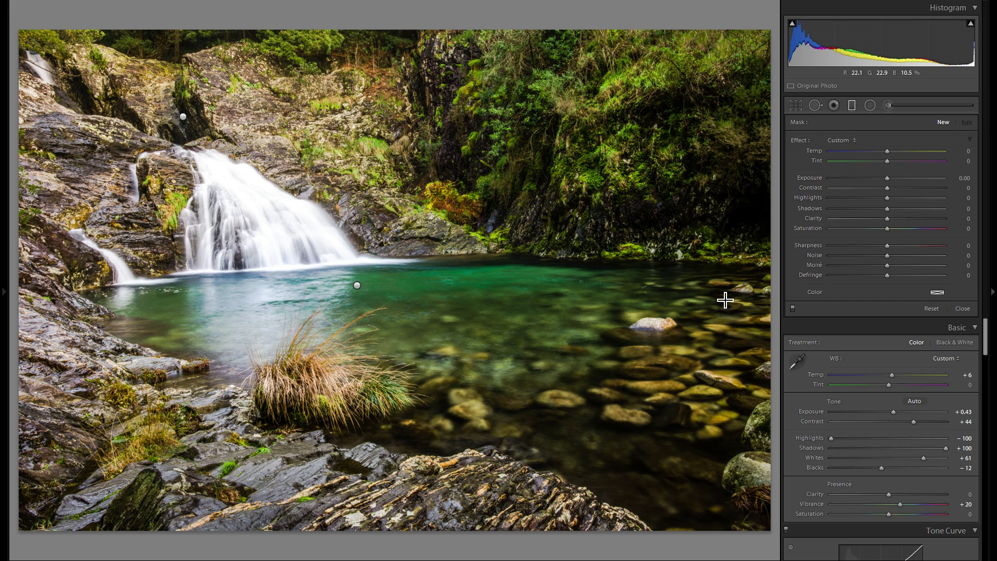
left_click(890, 105)
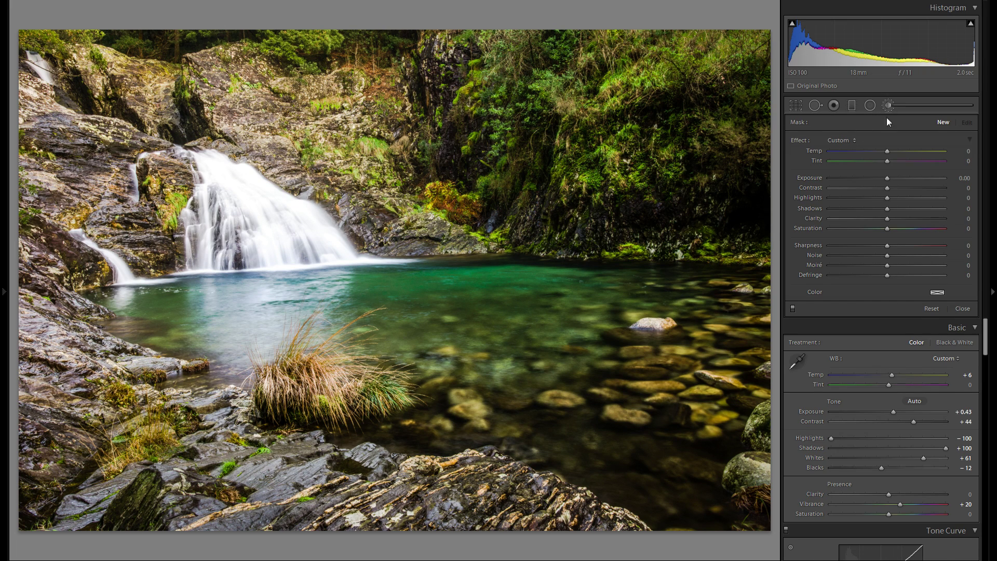
left_click_drag(889, 178, 883, 178)
scroll(580, 439, "up", 2)
mouse_move(651, 525)
left_mouse_down()
mouse_move(78, 514)
mouse_move(39, 405)
mouse_move(34, 244)
mouse_move(49, 72)
mouse_move(39, 33)
left_mouse_up()
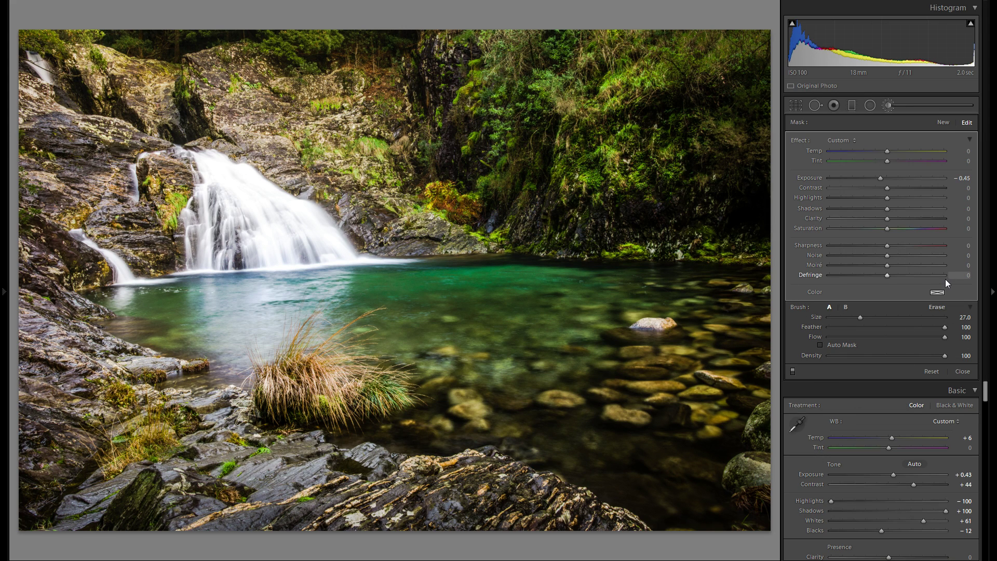
left_click(943, 123)
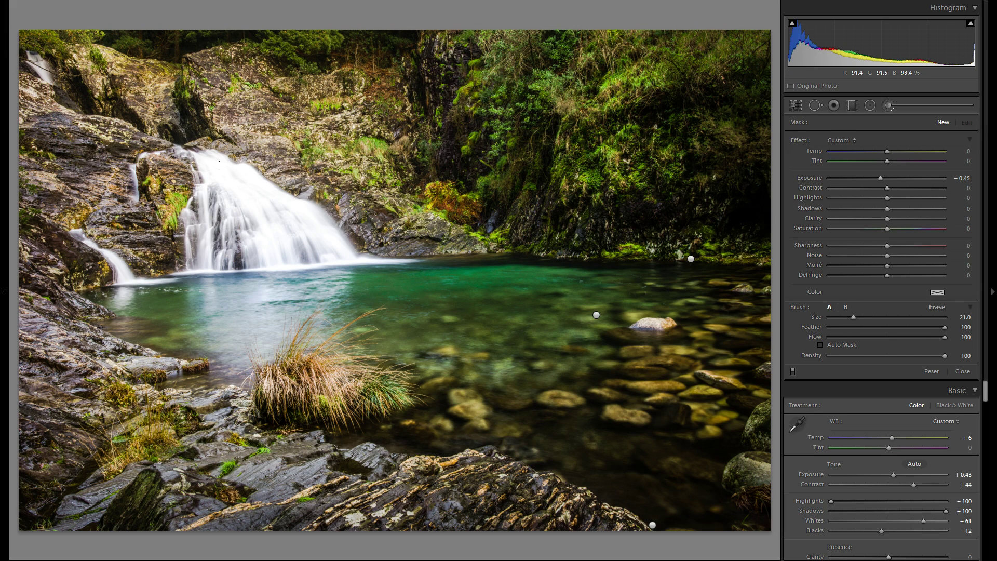
Brush over the waterfall at size 19 with Highlights −91 and Exposure −0.34, and close the Adjustment Brush
double_click(814, 179)
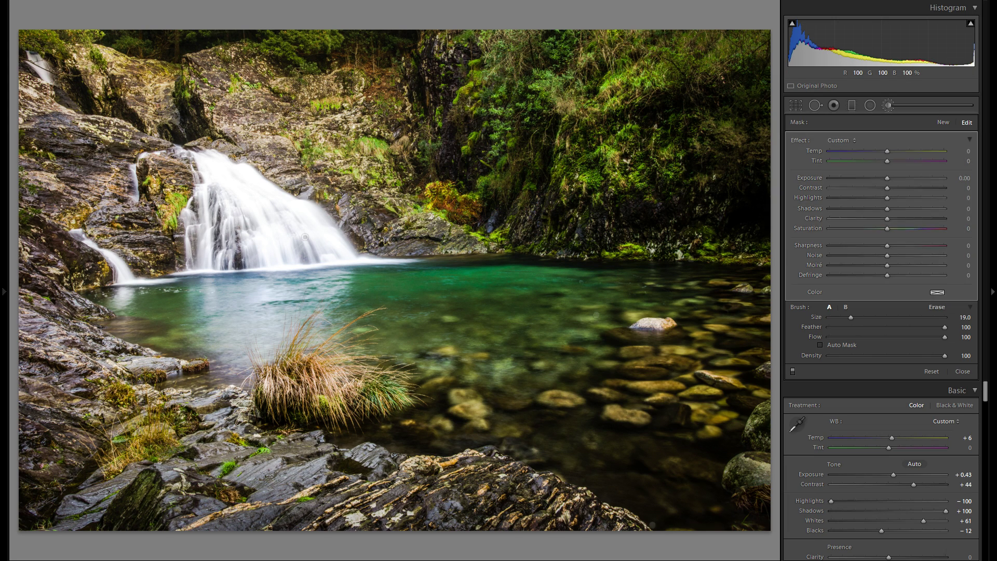
left_click_drag(860, 200, 835, 202)
left_click_drag(890, 179, 884, 179)
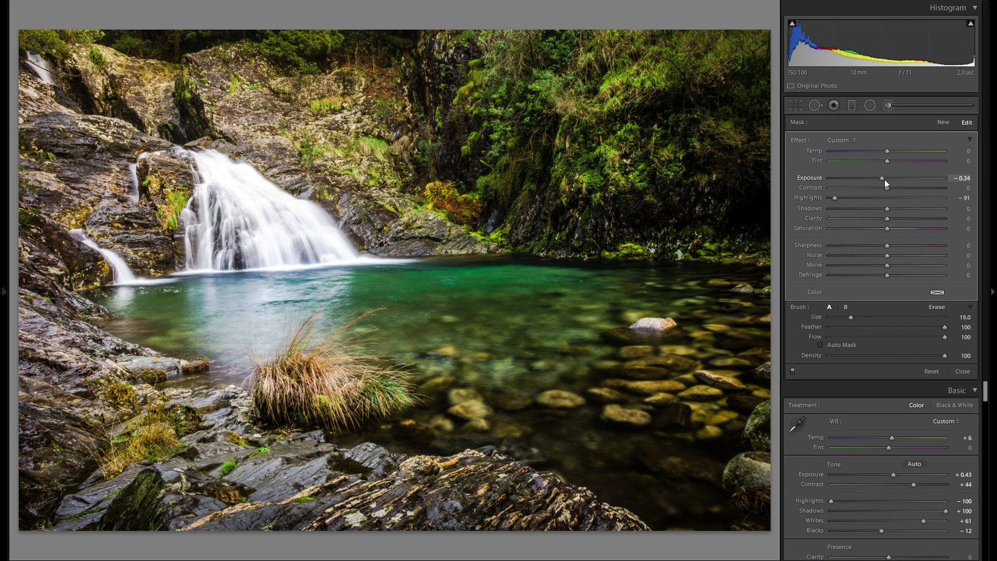
key("alt")
scroll(376, 177, "down", 3)
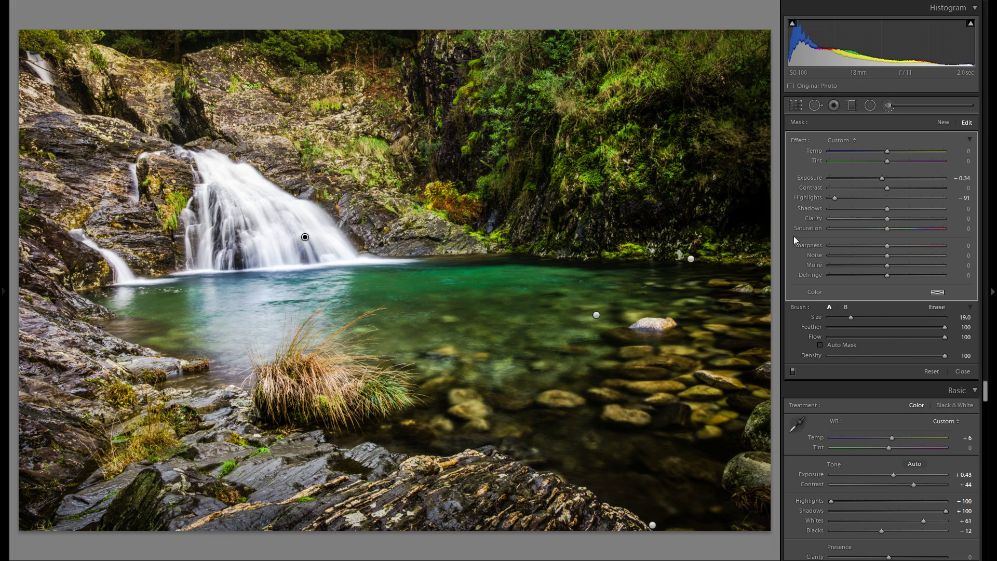
key("k")
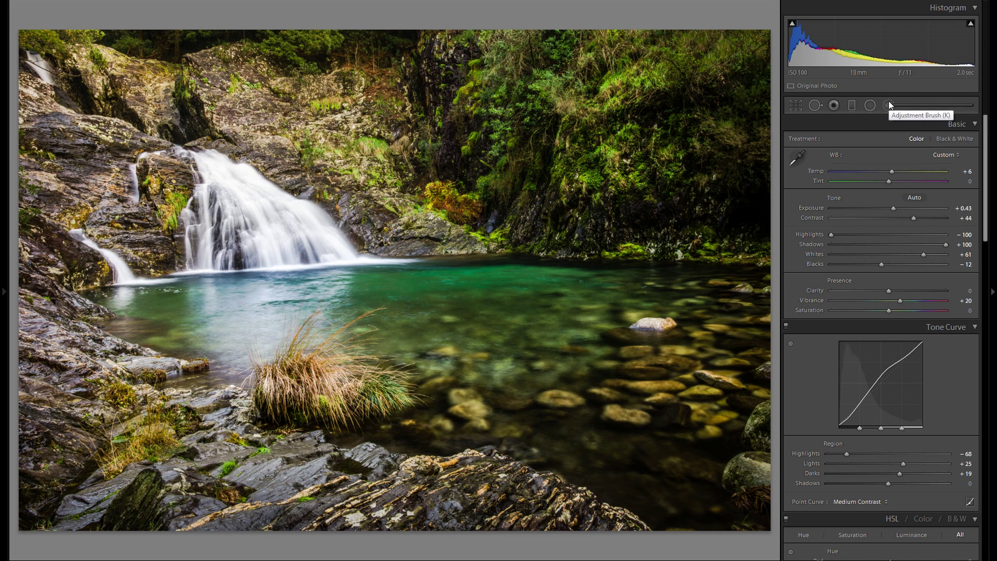
Soften the rocks above the waterfall with a size 18 Adjustment Brush at Clarity −46, and close the brush
left_click(889, 104)
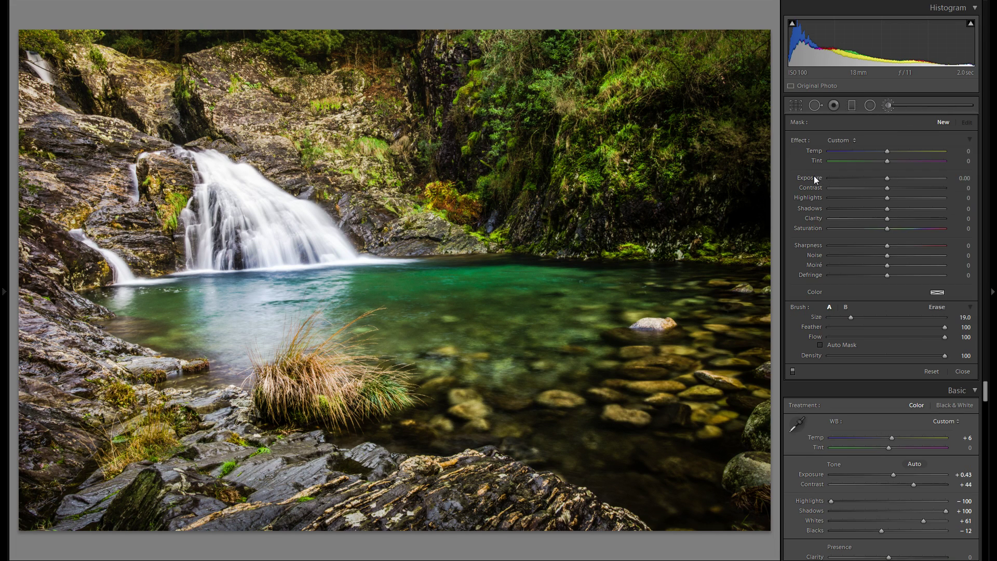
left_click_drag(866, 218, 861, 220)
key("bracketleft")
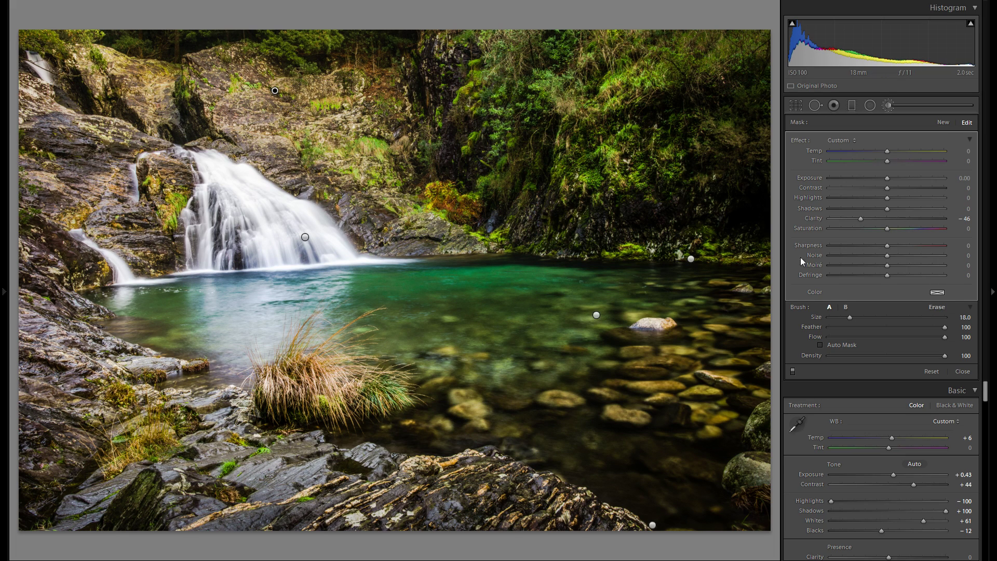
left_click_drag(815, 219, 858, 220)
left_click(887, 105)
Place a wide Radial Filter over the waterfall area and far bank with Clarity reset to 0 and Exposure 0.63
left_click(869, 106)
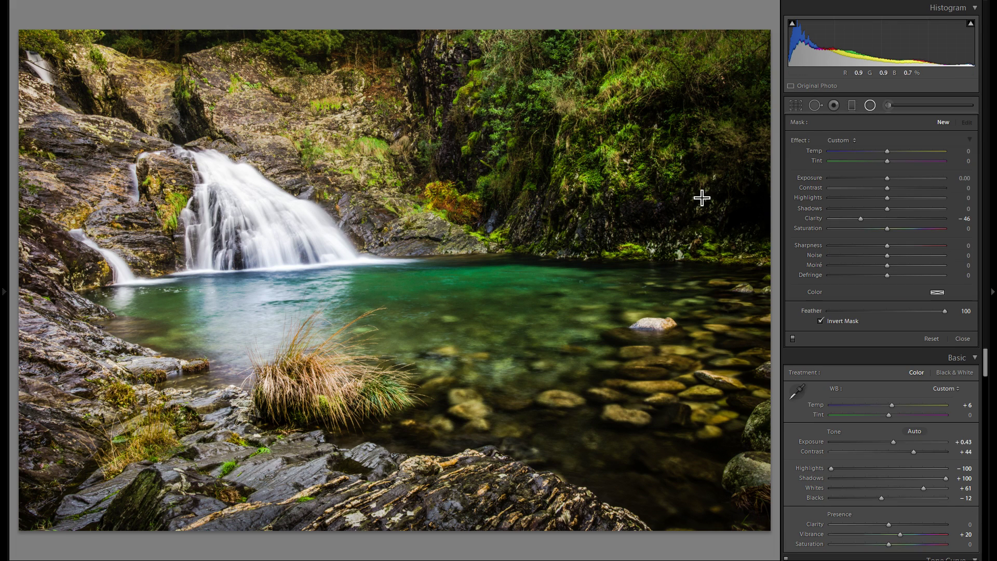
double_click(815, 219)
left_click(448, 215)
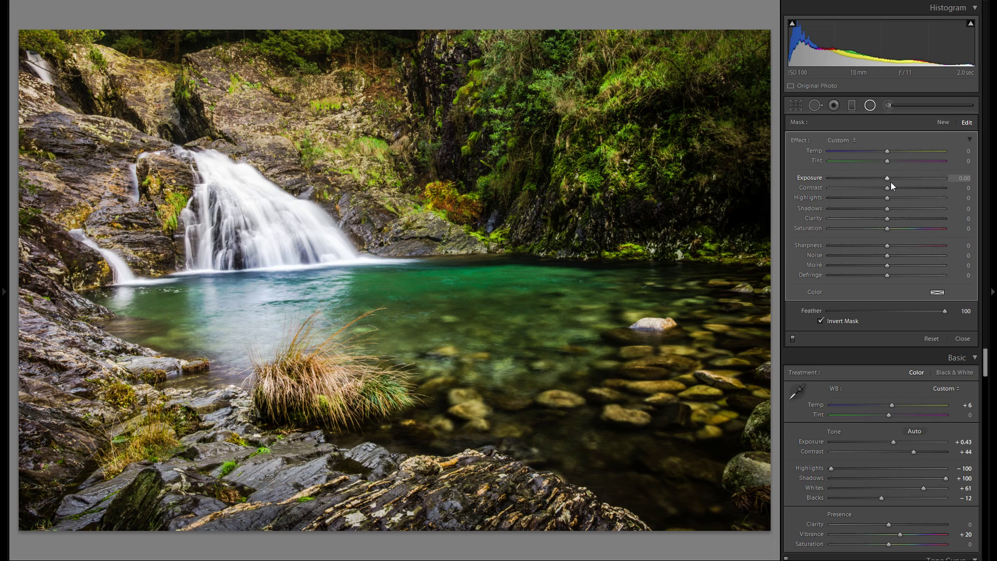
left_click_drag(888, 179, 896, 180)
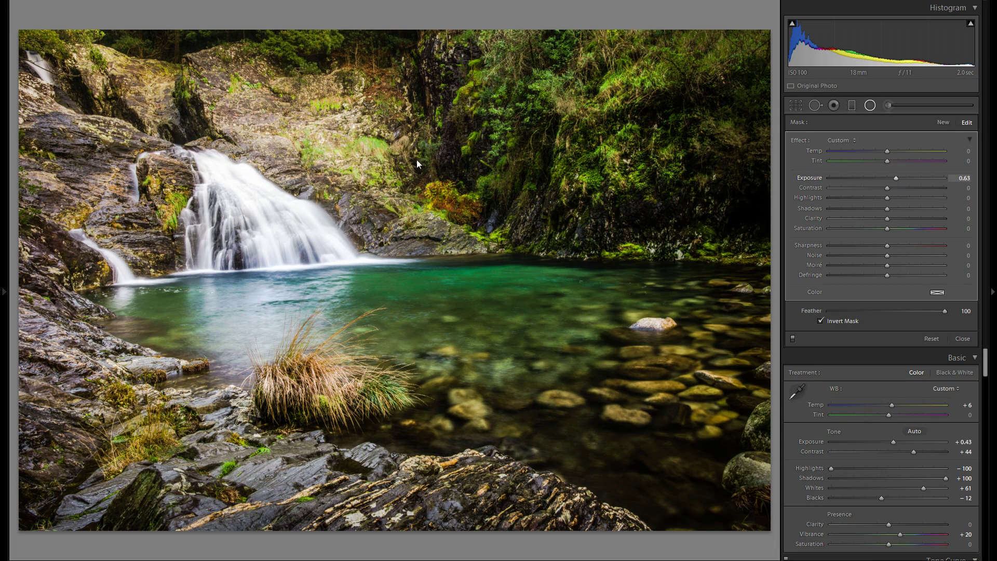
left_click_drag(314, 213, 316, 284)
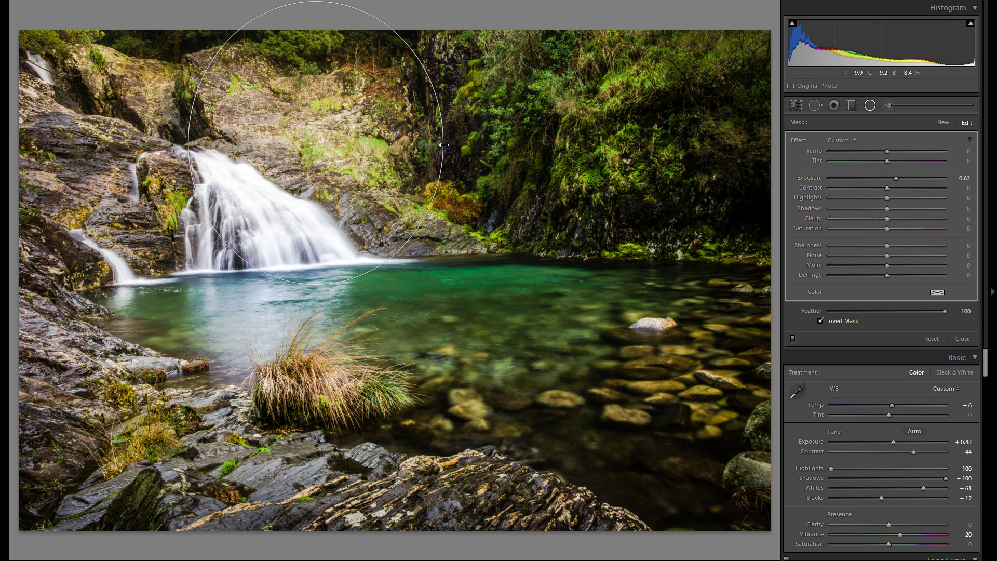
left_click_drag(558, 135, 614, 151)
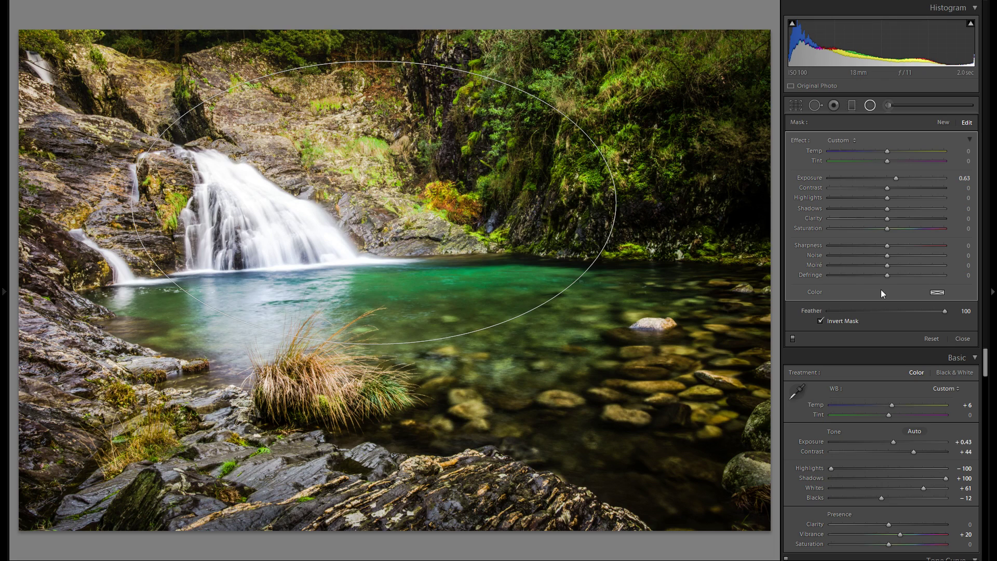
Tint the radial filter with hue 45 and saturation 38%, then reposition and tilt it across the waterfall and pool
left_click(938, 293)
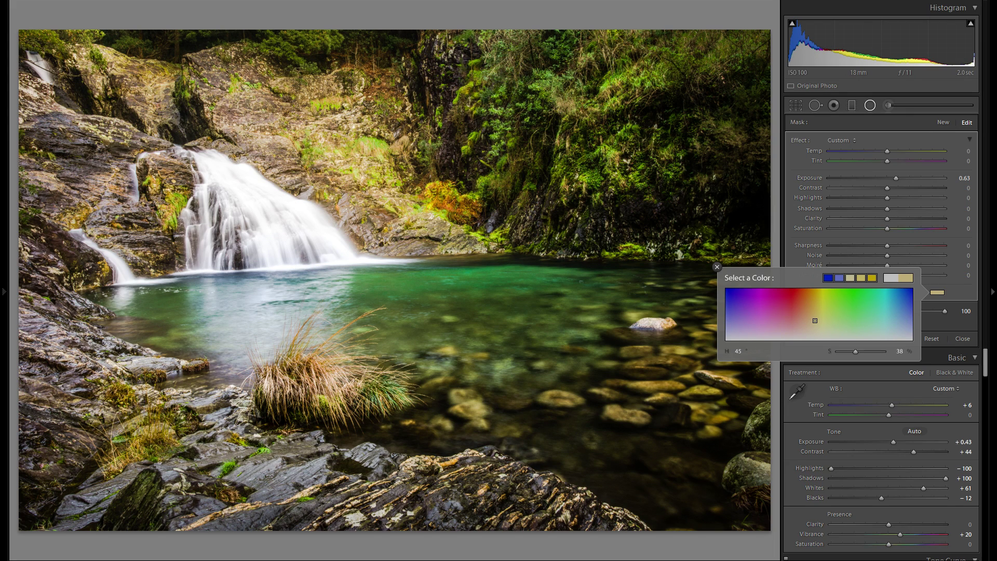
left_click(716, 267)
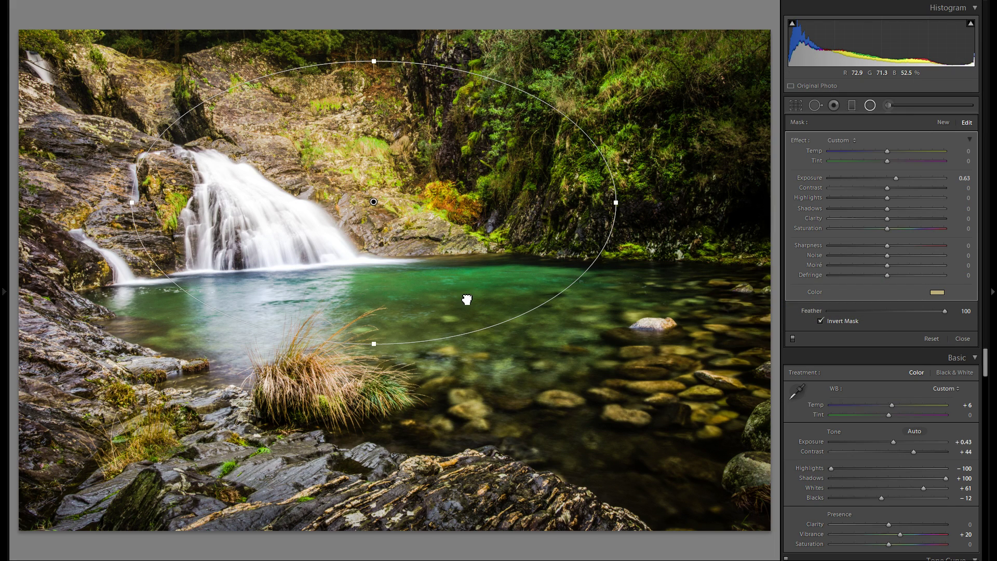
left_click_drag(398, 161, 357, 134)
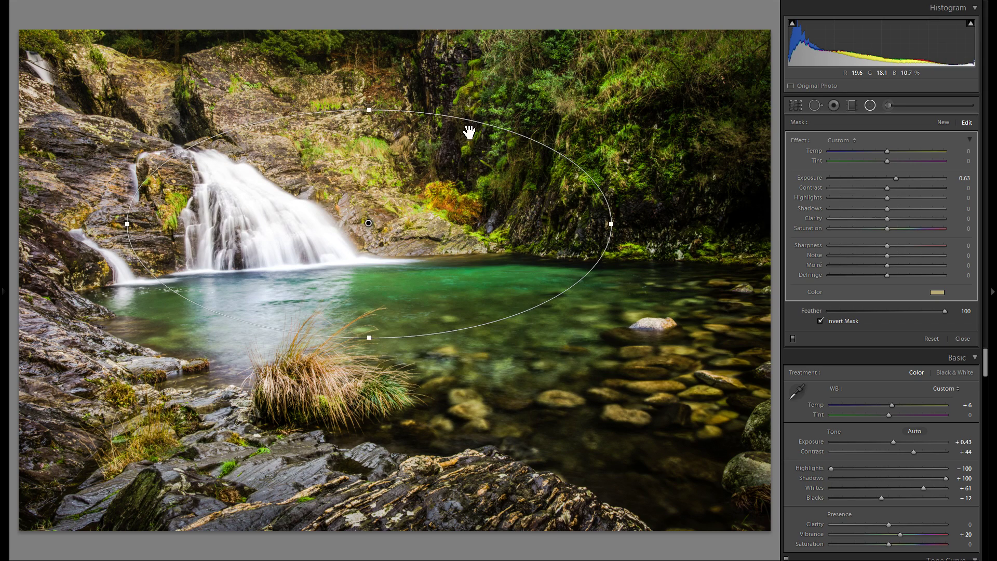
left_click_drag(469, 133, 502, 174)
left_click_drag(422, 228, 422, 255)
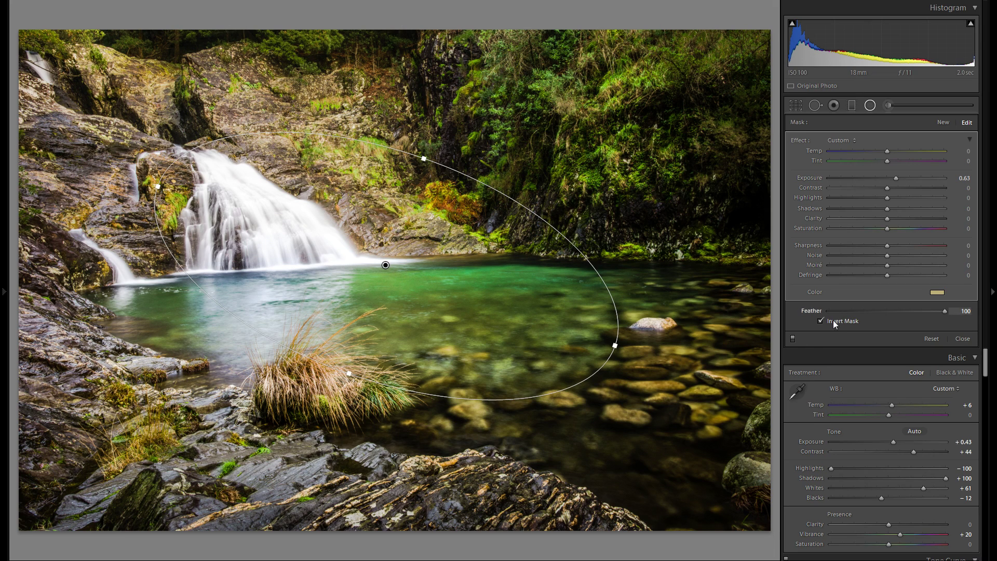
Toggle the radial filter off and on for comparison, and set its color saturation to 23%
left_click(793, 340)
left_click(793, 339)
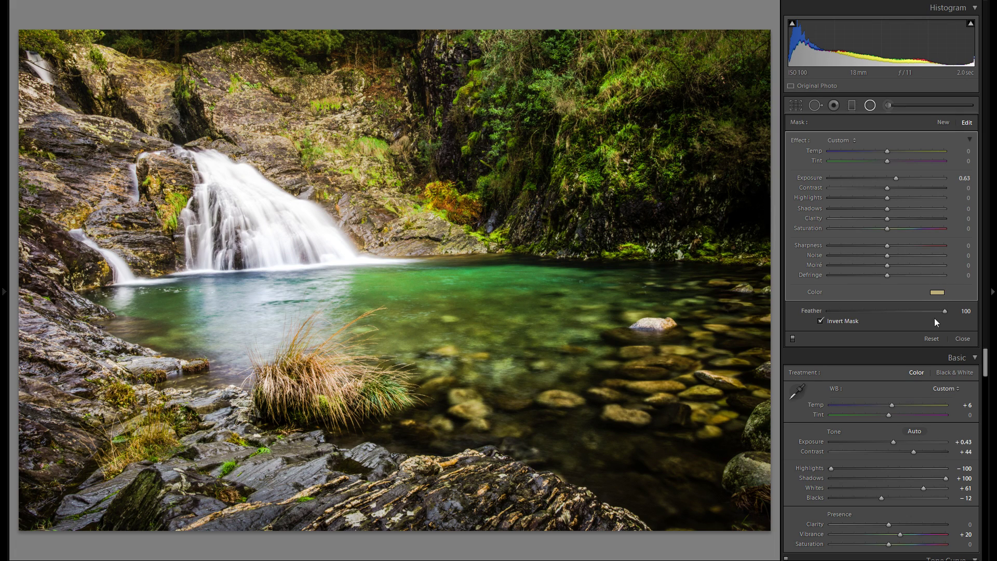
left_click(938, 292)
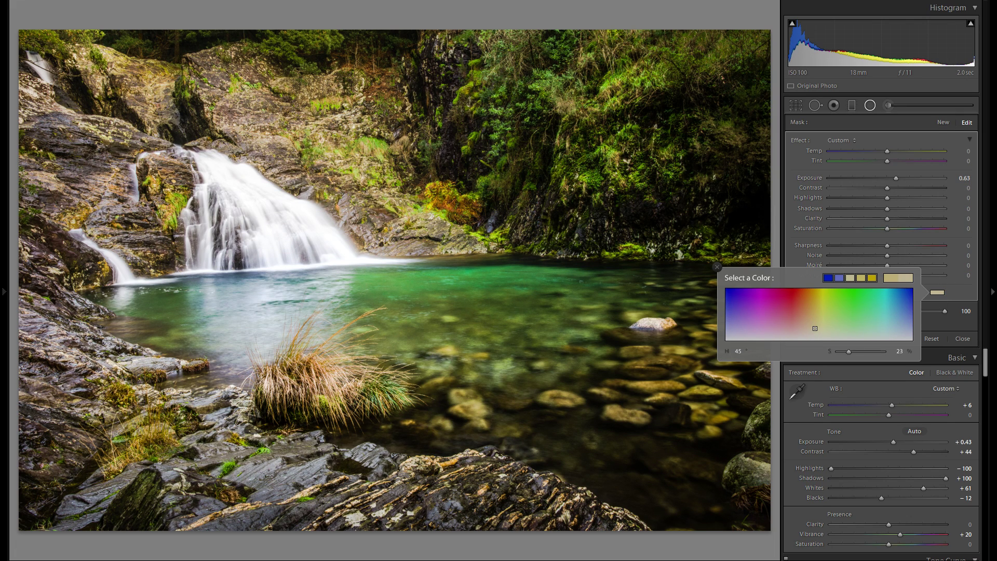
left_click(718, 267)
Duplicate the radial filter, move the copy over the green vegetation on the far bank and reshape it
right_click(427, 260)
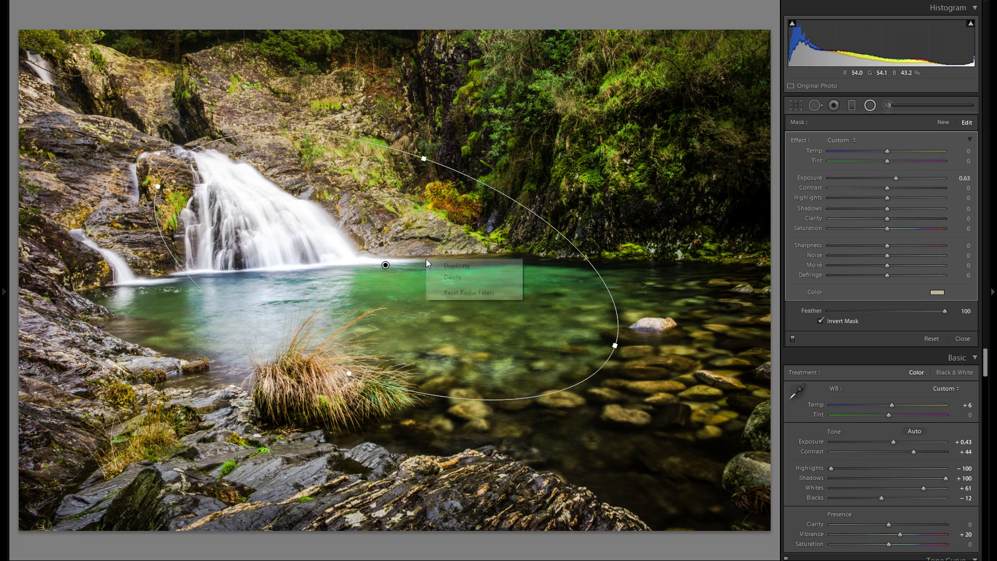
left_click(457, 266)
left_click_drag(458, 315, 612, 147)
left_click_drag(734, 164, 705, 162)
left_click_drag(557, 127, 576, 142)
Duplicate the vegetation's radial filter, fit the copy over the pool's submerged stones and set its Exposure to 0.42
right_click(579, 139)
left_click(615, 145)
left_click_drag(557, 349, 350, 381)
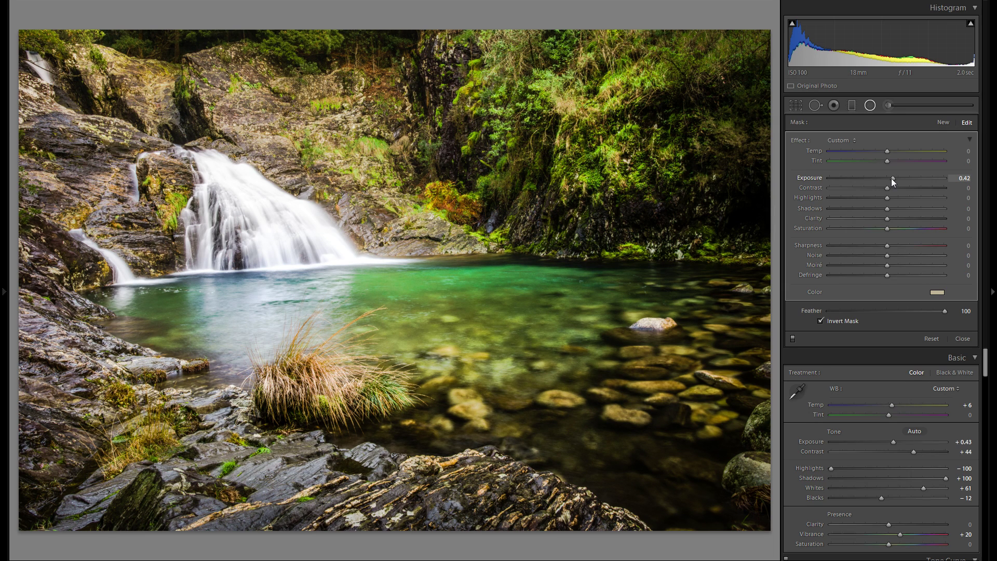
Duplicate the pool's radial filter, move the copy over the small side waterfall and shrink it to fit
right_click(497, 361)
left_click(522, 363)
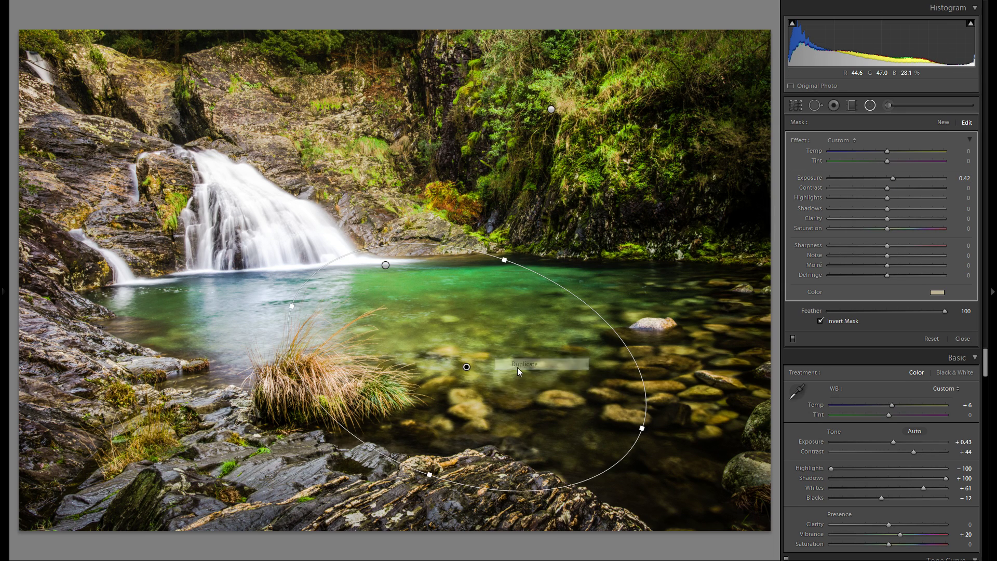
left_click_drag(466, 367, 192, 291)
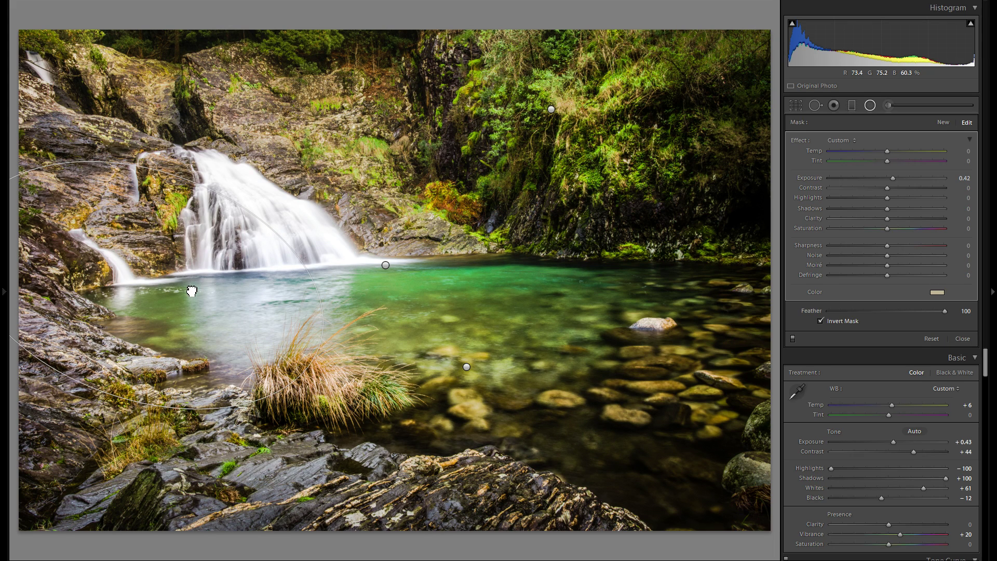
left_click_drag(155, 206, 156, 218)
left_click_drag(256, 251, 256, 263)
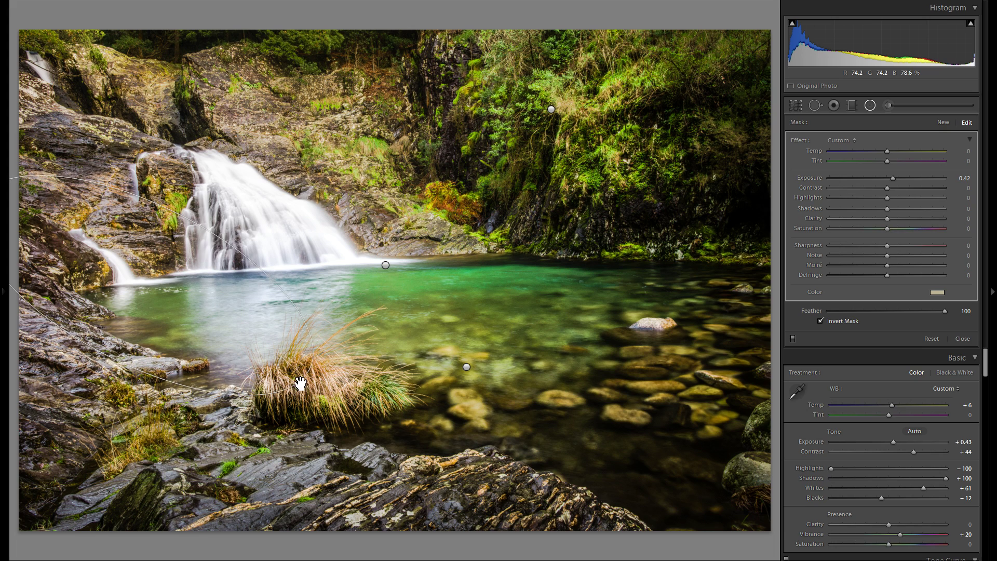
left_click_drag(308, 371, 175, 300)
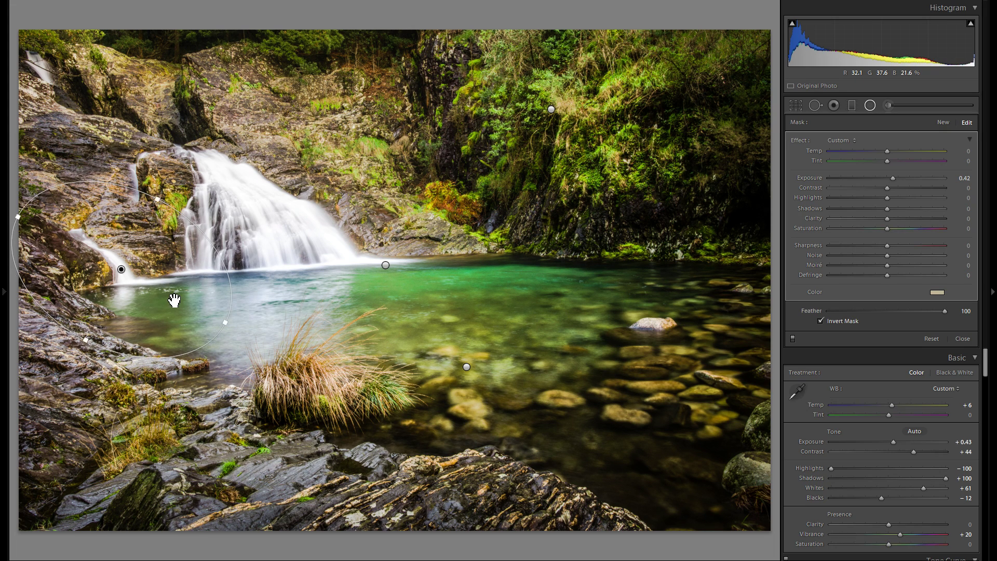
Duplicate the small waterfall's radial filter onto the orange bush, resize it, and set Exposure 0.31 and color hue 45, saturation 8%
right_click(193, 304)
left_click(205, 311)
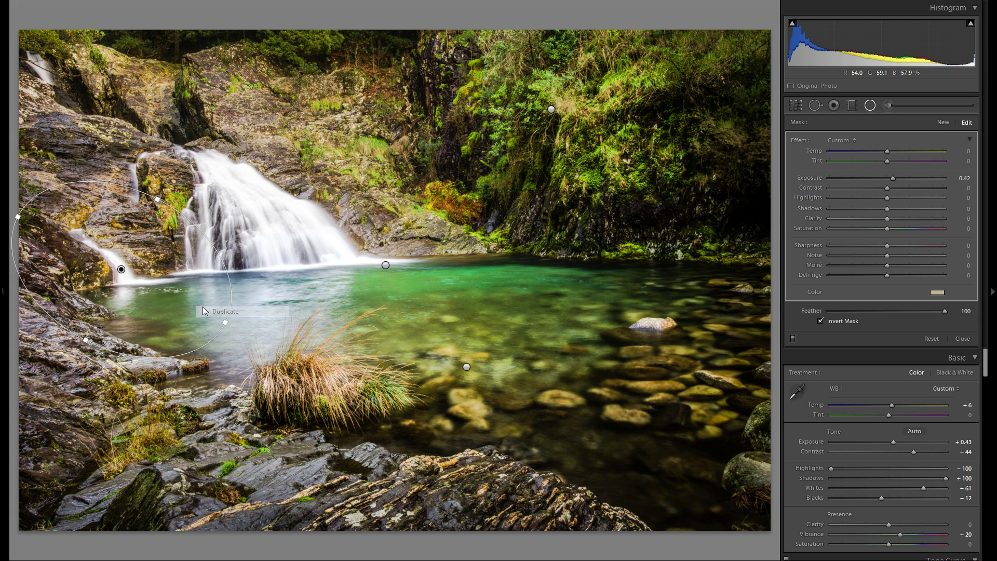
left_click_drag(161, 291, 502, 272)
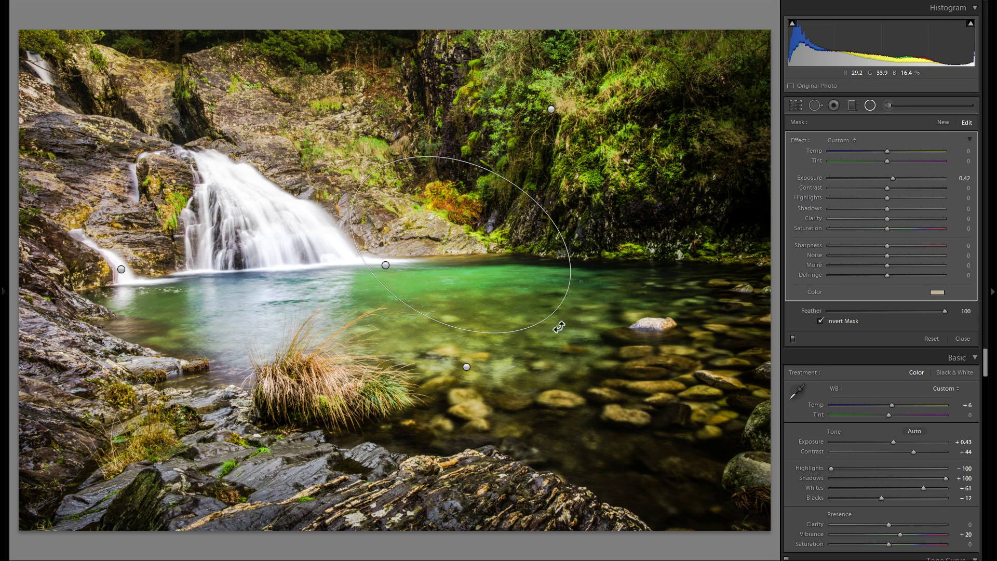
left_click_drag(566, 297, 524, 224)
left_click_drag(891, 176, 890, 176)
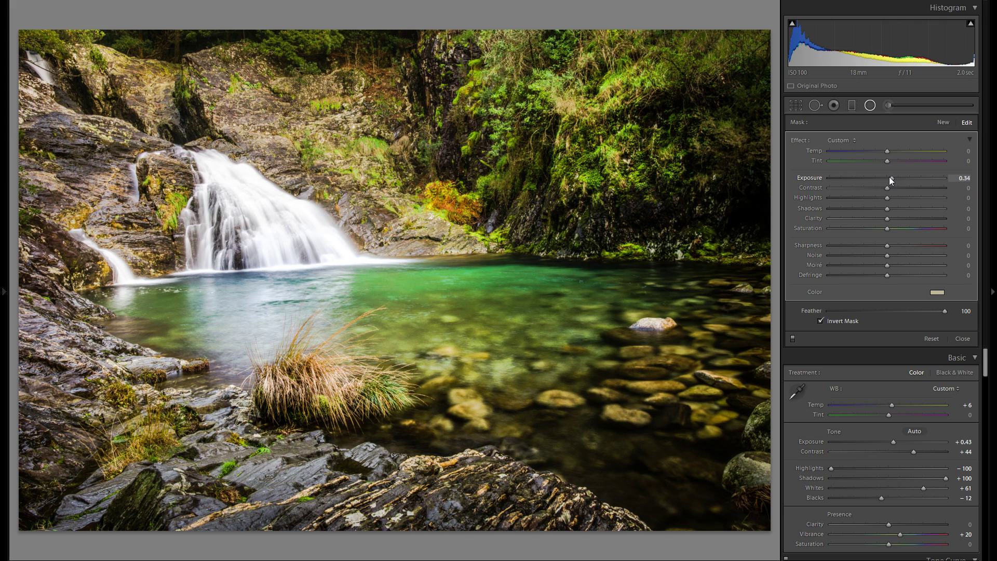
left_click(935, 293)
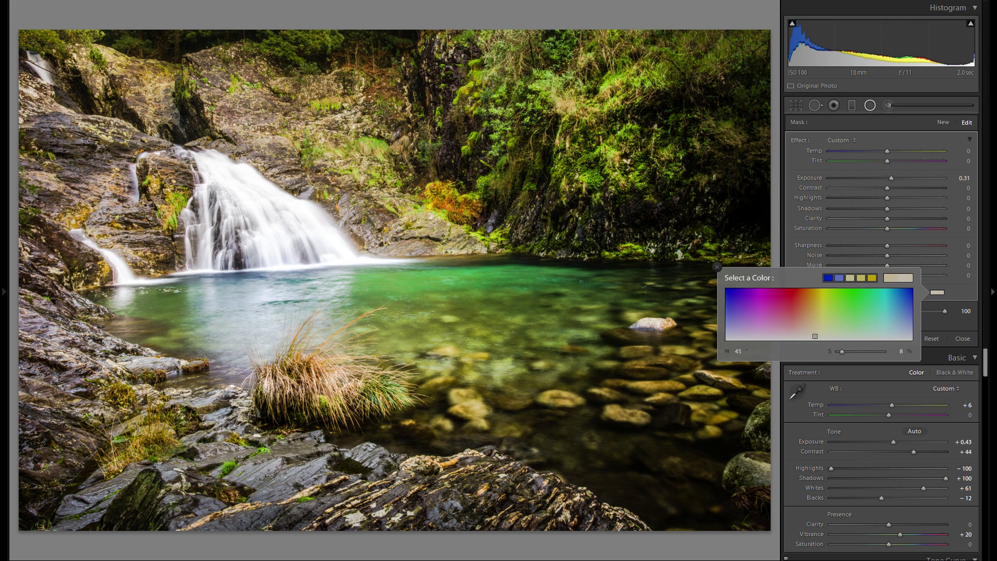
Duplicate the orange bush's radial filter and place and reshape the copy over the foreground rocks
right_click(458, 201)
left_click(488, 210)
left_click(481, 432)
mouse_move(471, 477)
left_mouse_down()
mouse_move(474, 464)
mouse_move(502, 474)
left_mouse_up()
key("ctrl+z")
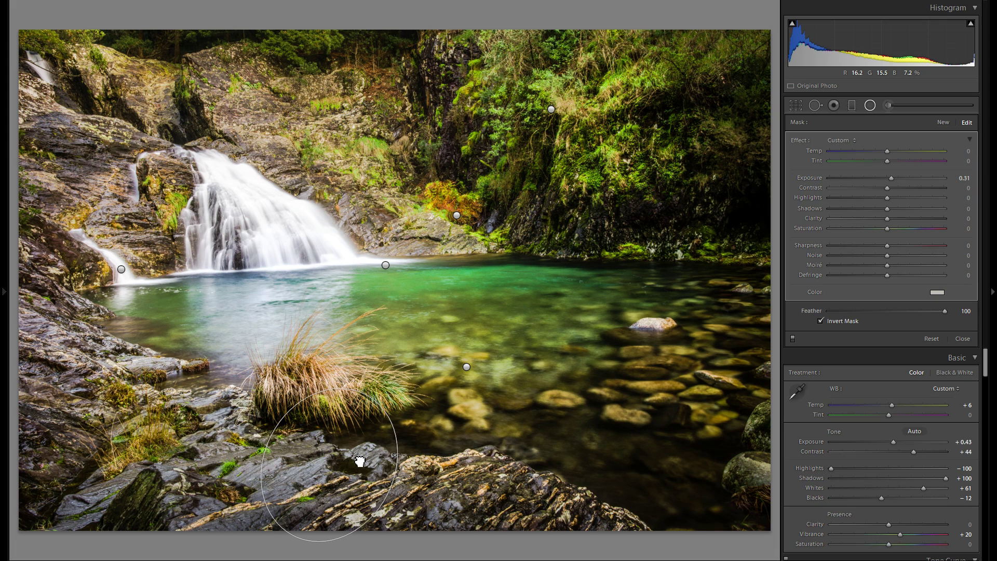
mouse_move(436, 469)
left_mouse_down()
mouse_move(509, 483)
mouse_move(497, 500)
mouse_move(553, 488)
mouse_move(544, 439)
left_mouse_up()
Set the foreground rocks' radial filter to Exposure 0.45 and its color to hue 45, saturation 14%
left_click_drag(894, 178, 895, 178)
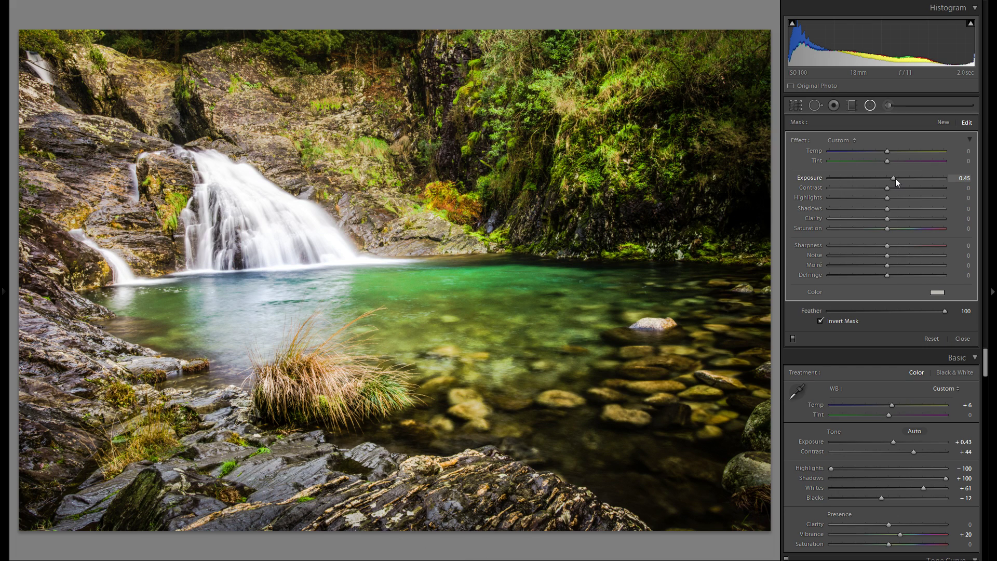
left_click(937, 292)
left_click(815, 319)
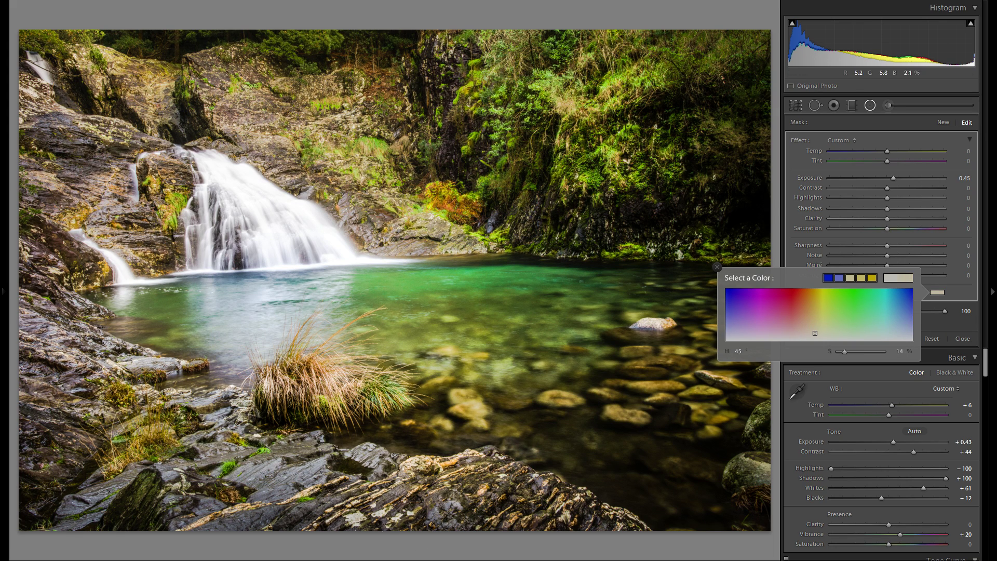
key("Return")
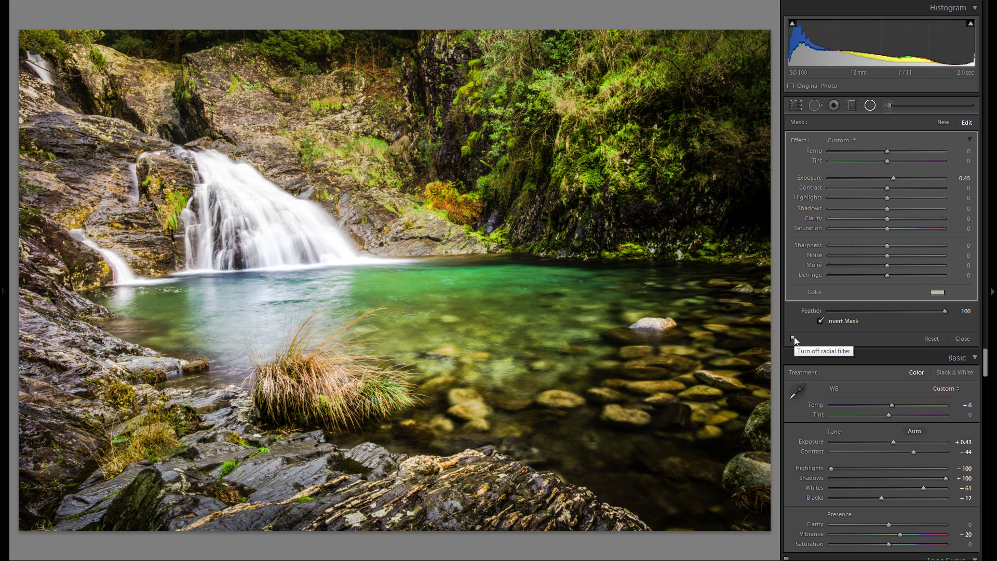
Toggle the radial filters off and on twice to compare the photo with and without them
left_click(793, 338)
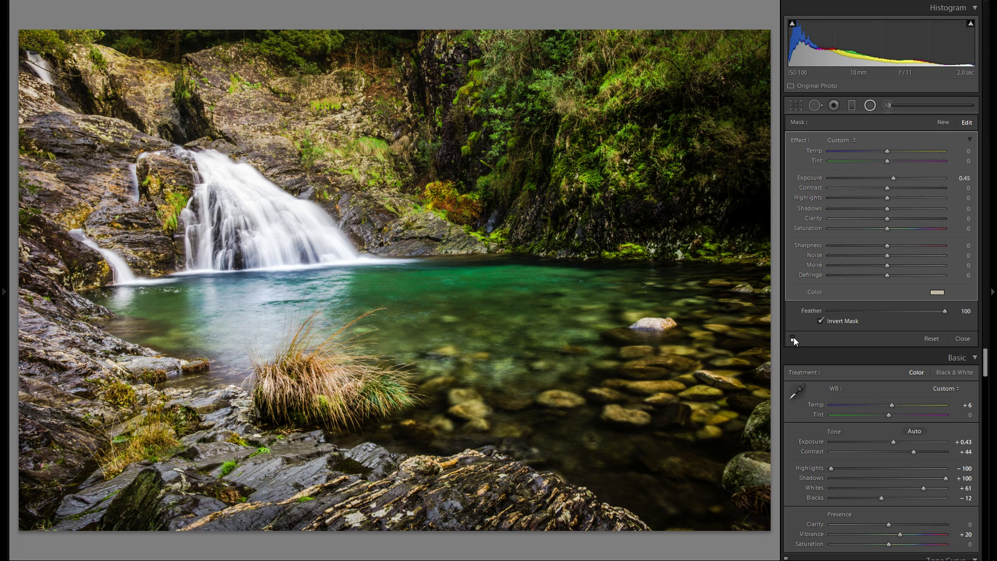
left_click(794, 338)
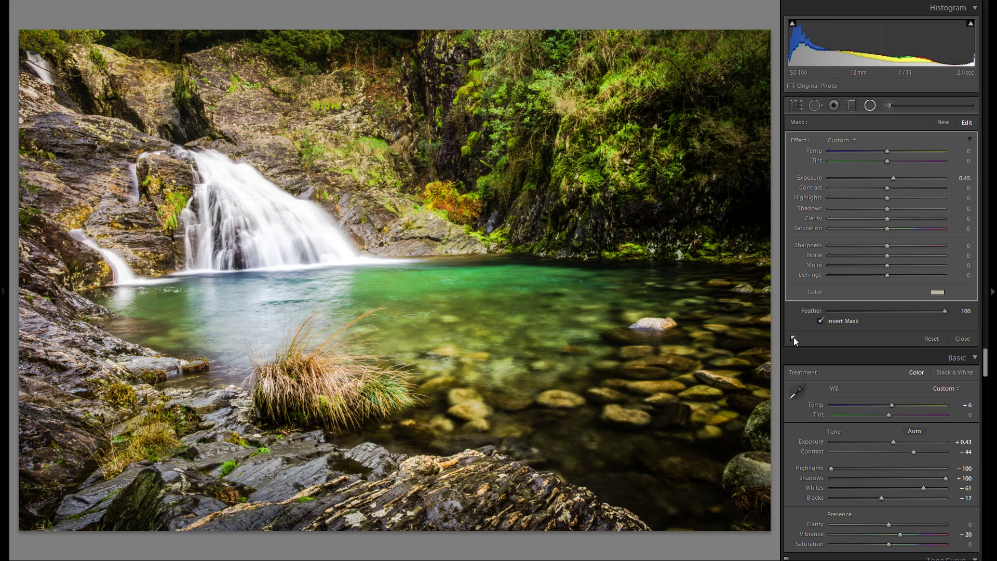
left_click(793, 338)
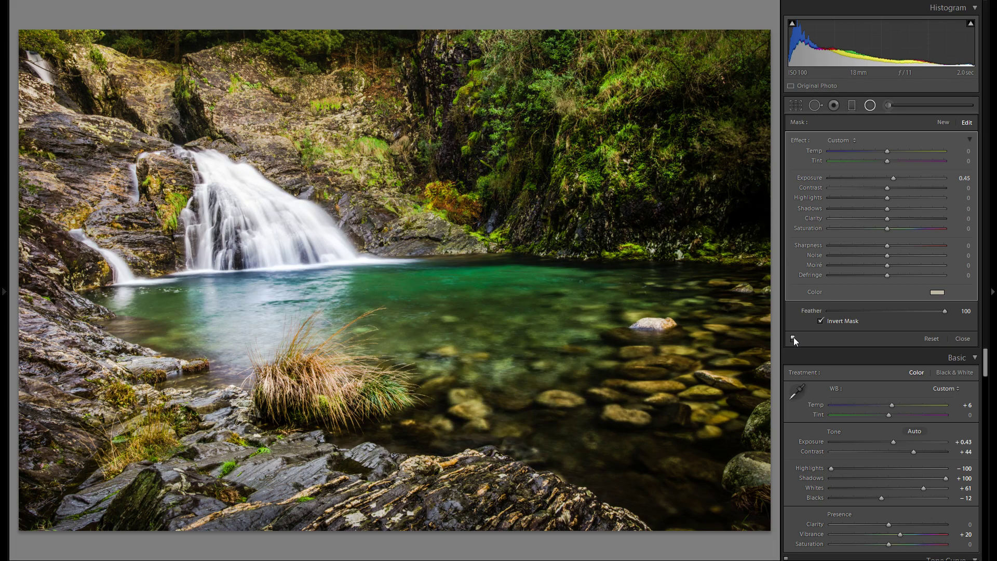
left_click(794, 338)
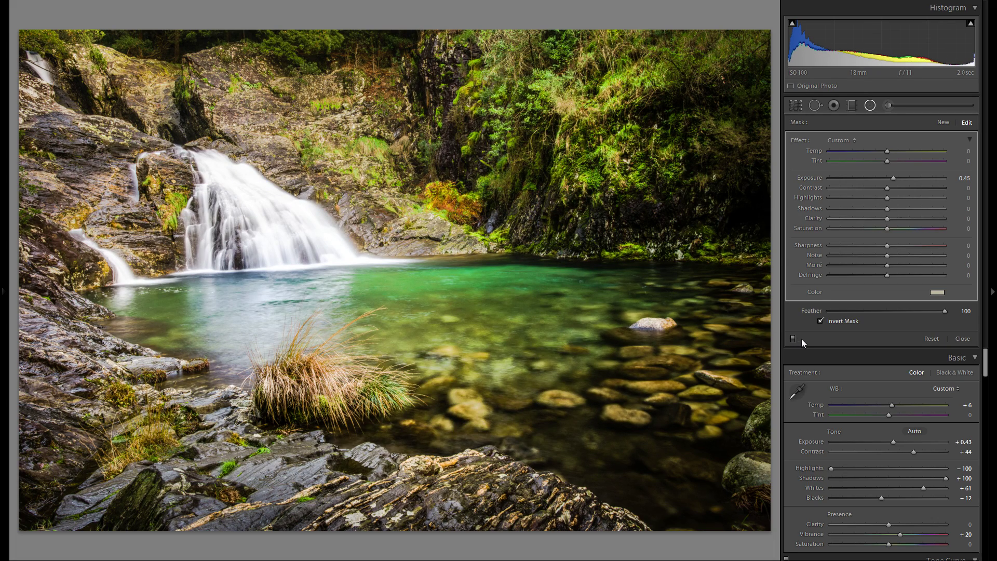
Reposition and shrink the large waterfall's radial filter to fit the falls, and toggle the radial filters off and on to compare
left_click_drag(390, 266, 457, 268)
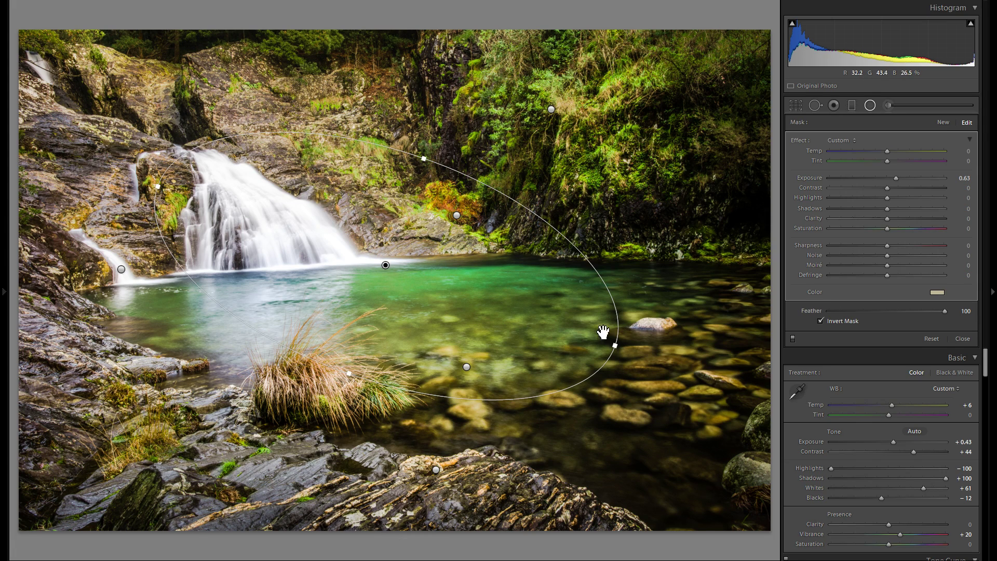
left_click_drag(552, 318, 537, 311)
left_click_drag(477, 293, 444, 280)
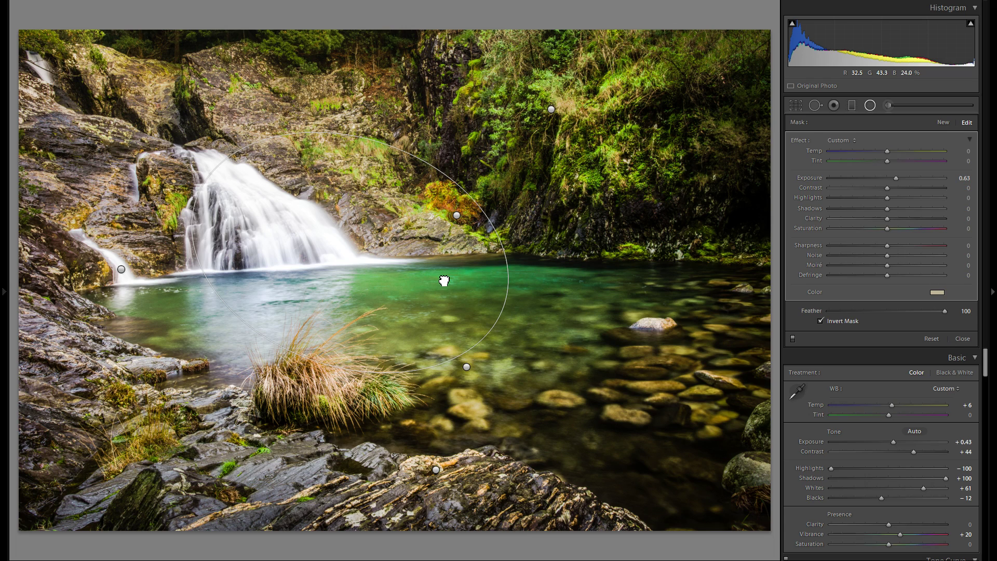
left_click(794, 339)
left_click(794, 339)
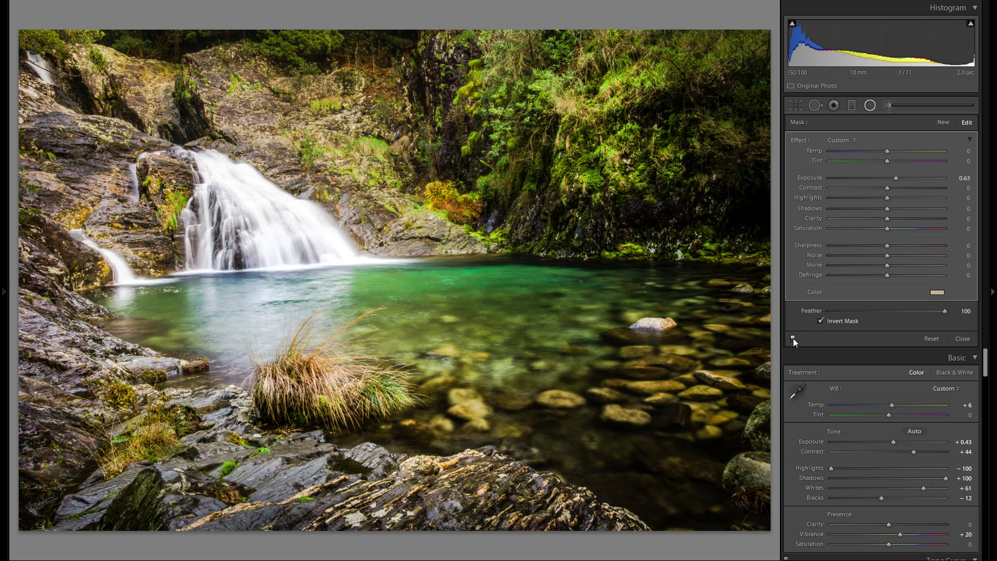
Add a new radial filter on the rock face above the waterfall with Exposure -0.81, Contrast 39 and no color tint
left_click(943, 123)
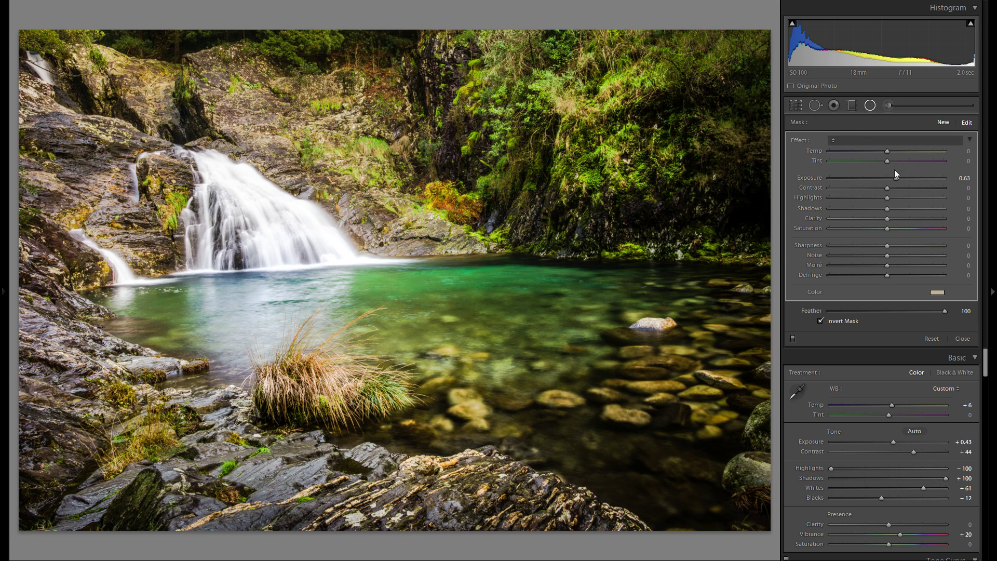
double_click(820, 179)
left_click(878, 178)
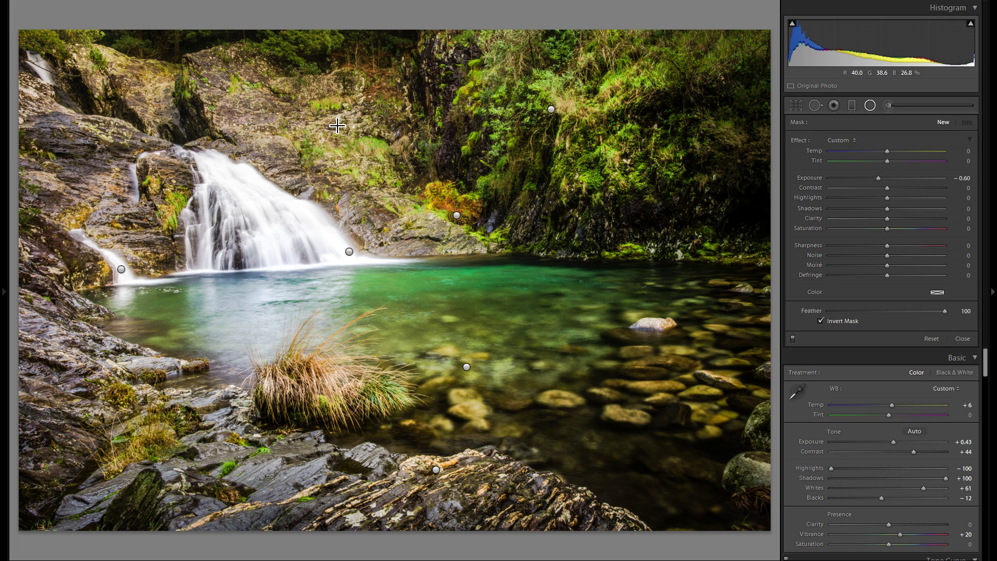
left_click_drag(299, 116, 421, 154)
left_click_drag(886, 178, 909, 186)
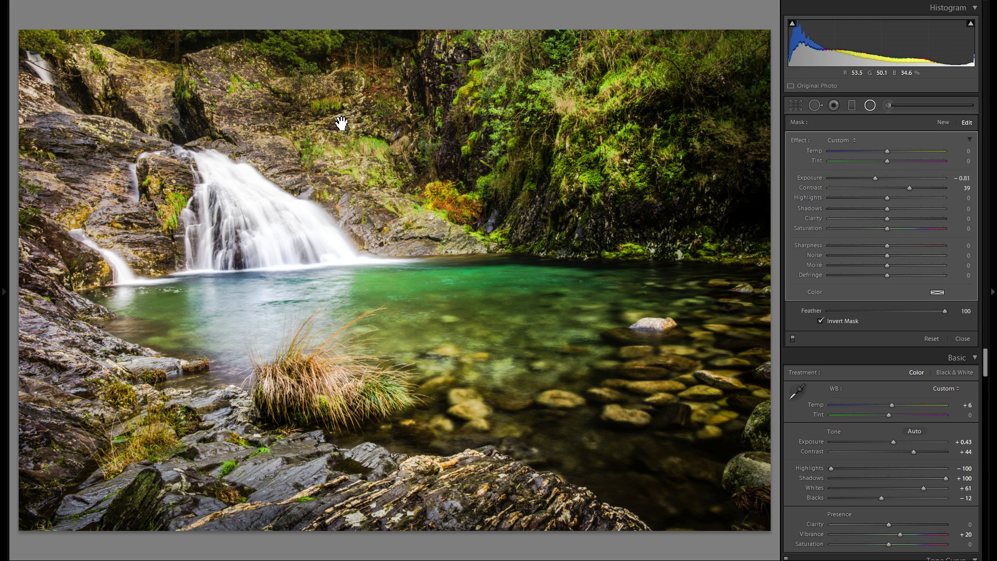
Duplicate the rock face's radial filter onto the rocks left of the large waterfall and set the copy's Exposure to -0.56
left_click_drag(338, 122, 108, 154)
right_click(357, 118)
left_click(377, 118)
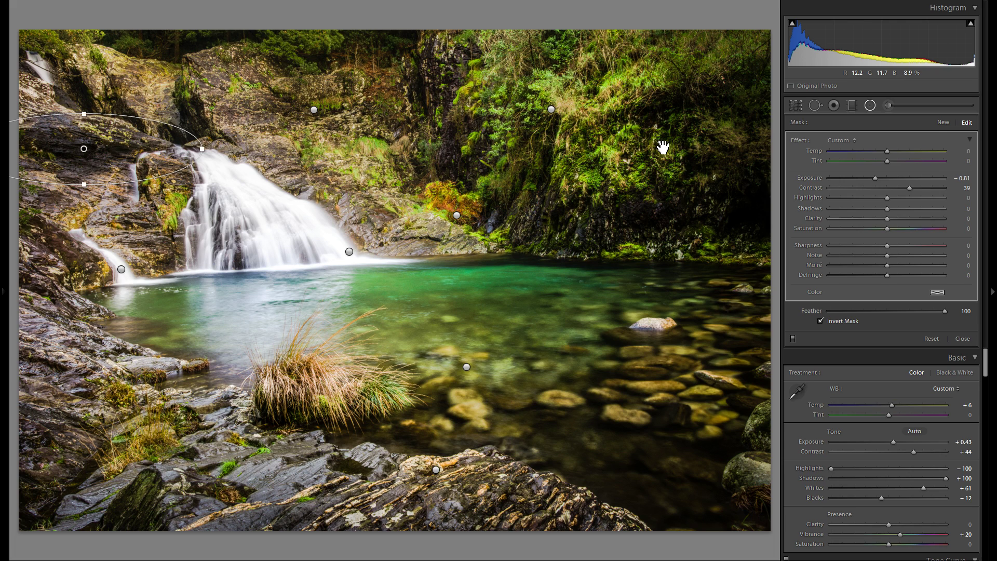
left_click_drag(882, 177, 881, 177)
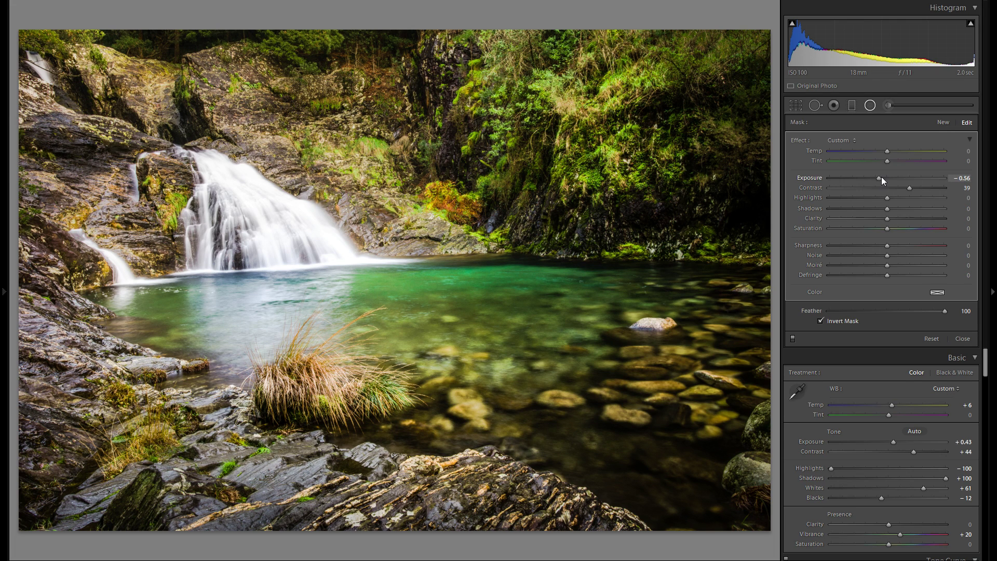
Duplicate the darkening radial filter three times, spacing the copies down the left bank's rocks to the lower-left foreground
right_click(109, 148)
left_click(138, 152)
left_click_drag(120, 151, 93, 275)
right_click(93, 274)
left_click(119, 278)
left_click_drag(106, 279, 105, 385)
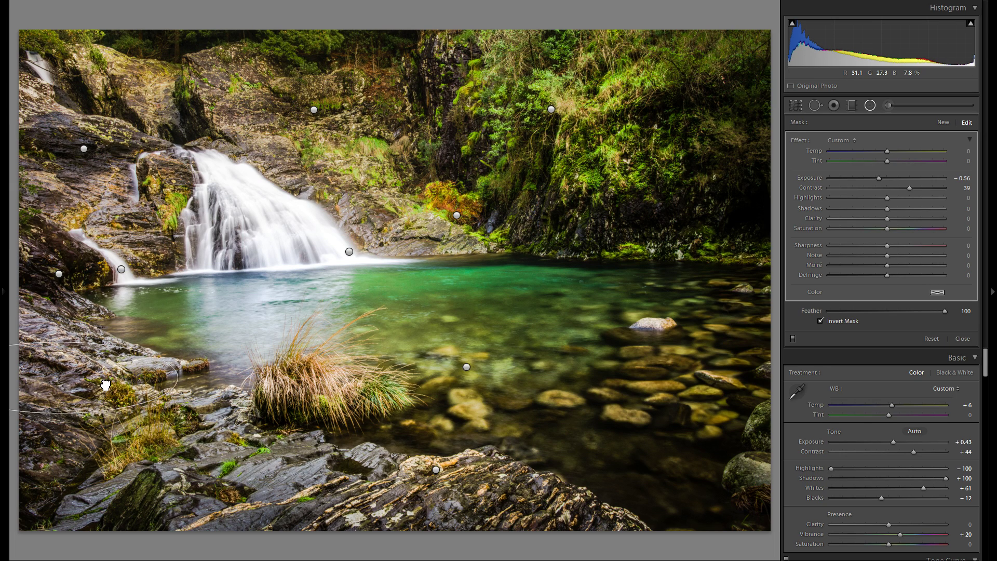
right_click(105, 385)
left_click(131, 388)
left_click_drag(111, 387, 91, 488)
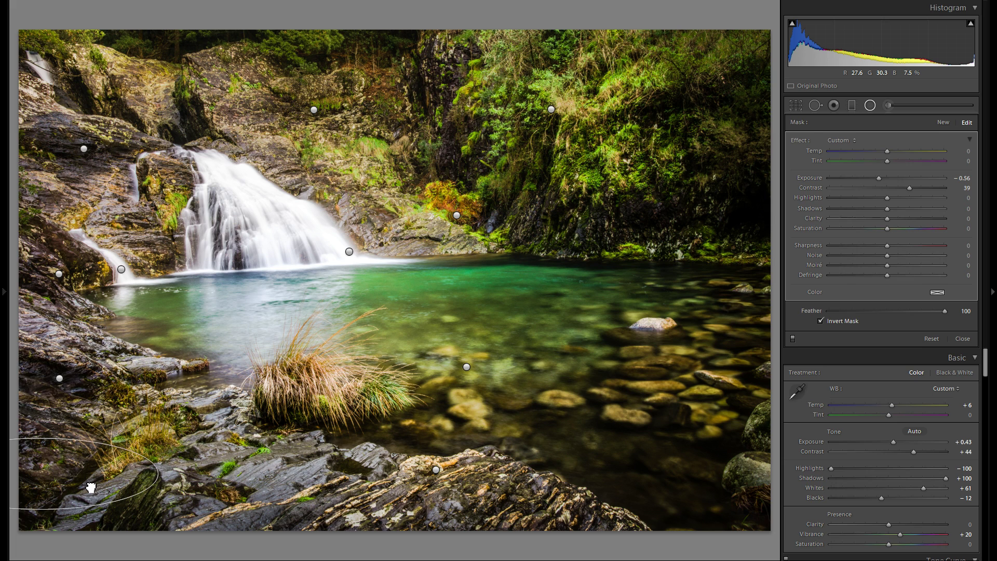
Duplicate the darkening filter onto the base of the grass clump and the right end of the foreground rocks, setting Exposure to -0.78
right_click(91, 487)
left_click(118, 491)
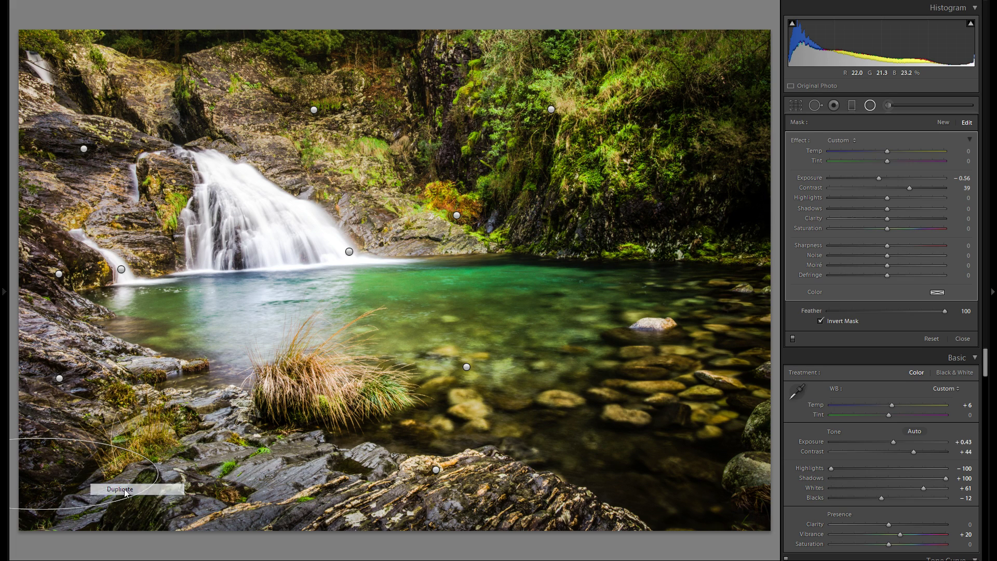
left_click_drag(102, 486, 614, 520)
right_click(373, 419)
left_click(397, 425)
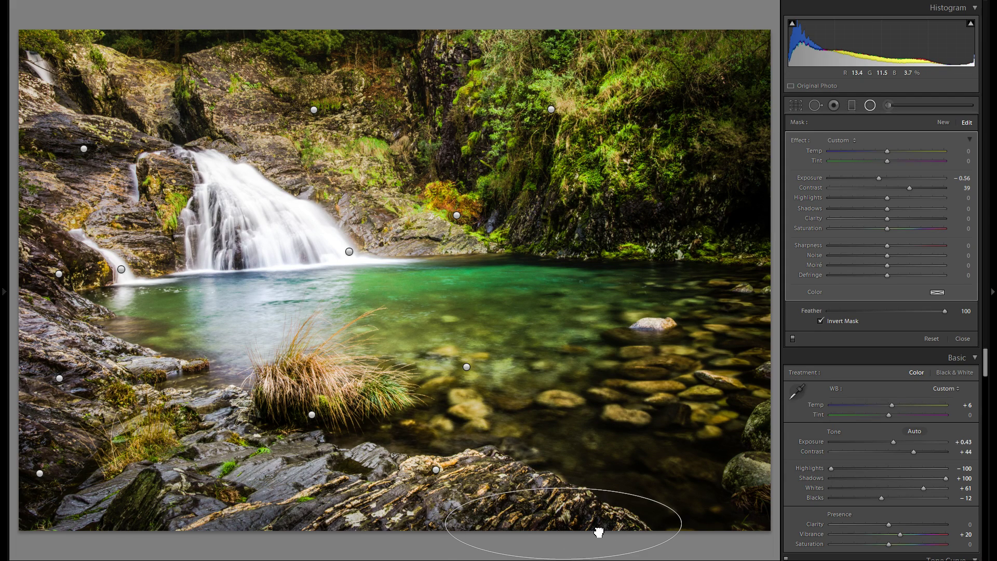
left_click_drag(878, 177, 875, 178)
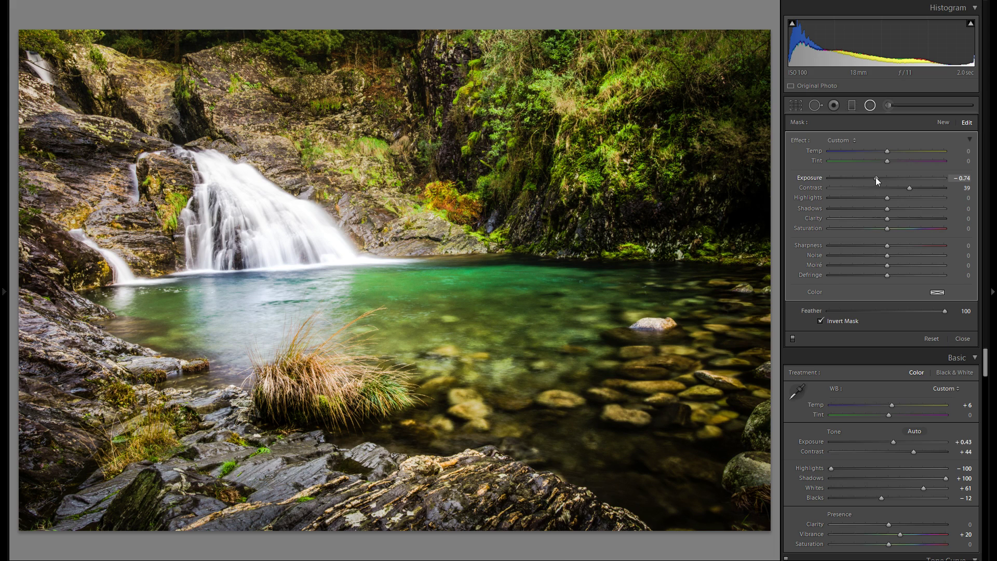
Place narrowed copies of the darkening filter on the slope above the orange bush, the rocks above the waterfall and the photo's top-left corner
left_click_drag(517, 524, 393, 172)
left_click_drag(555, 169, 496, 169)
left_click_drag(407, 171, 406, 167)
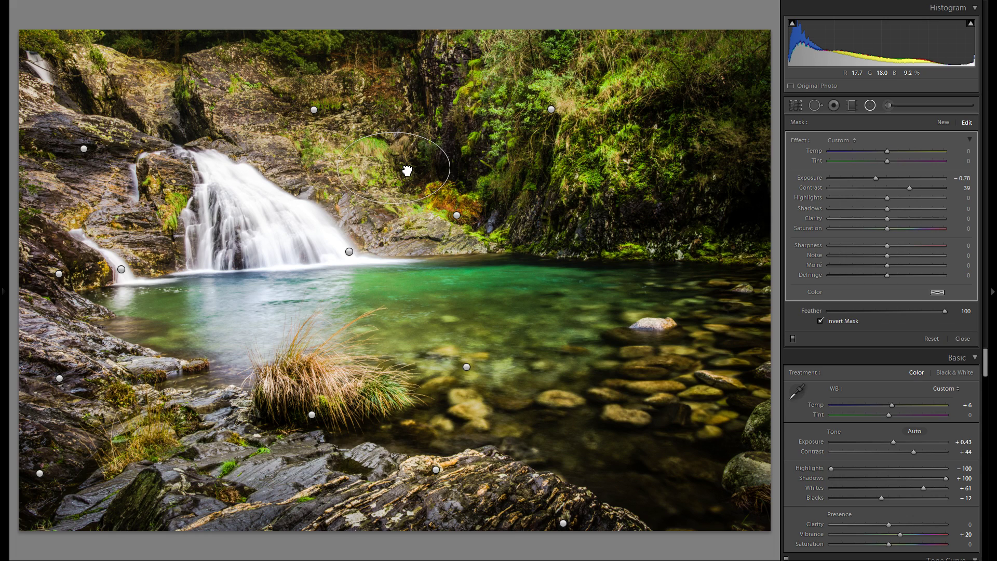
right_click(406, 167)
key("Escape")
left_click_drag(217, 130, 142, 49)
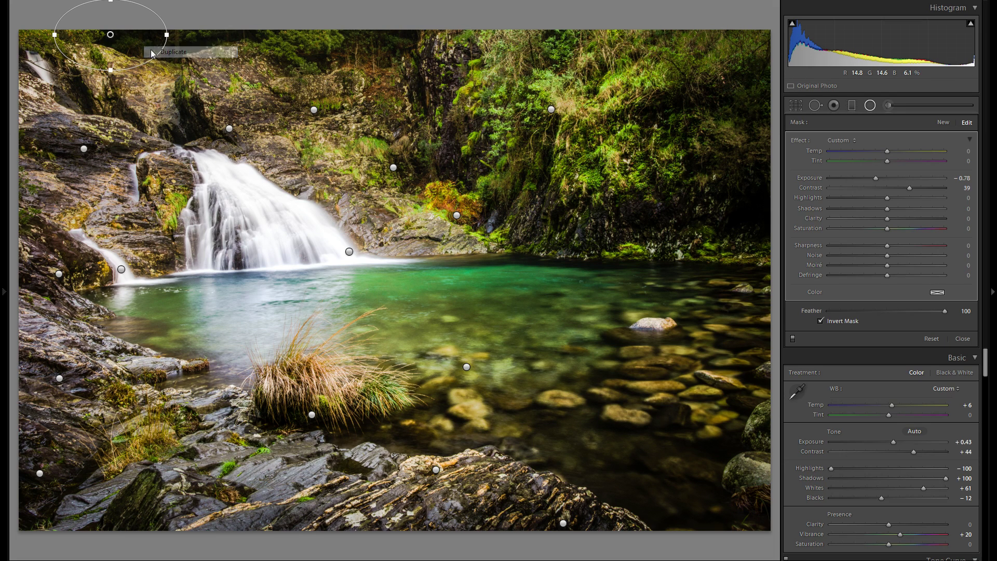
Place a copy on the rocks between the two waterfalls, set its Exposure to -0.74, and duplicate it onto the bank rocks beside the pool
left_click_drag(473, 343, 192, 283)
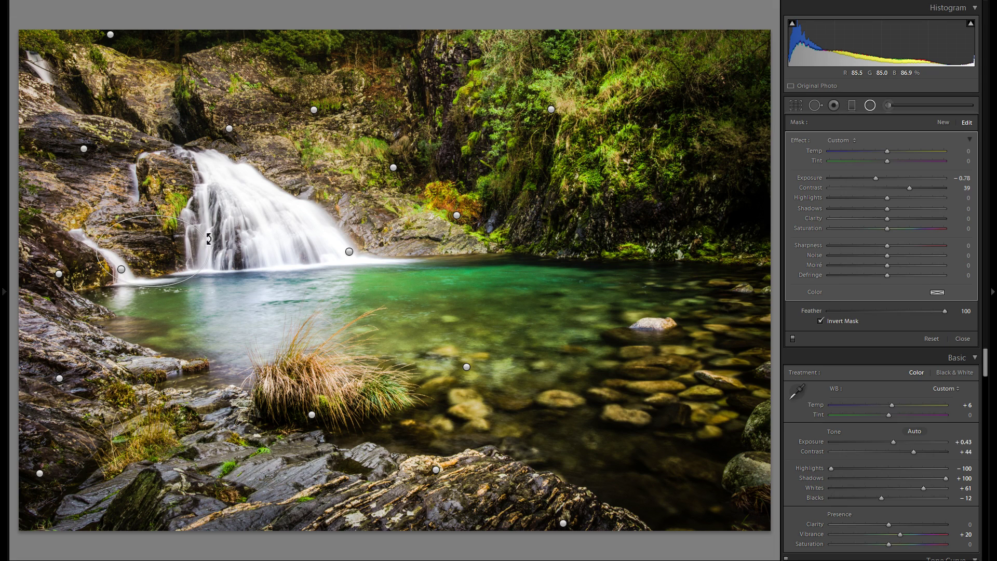
left_click_drag(210, 250, 179, 253)
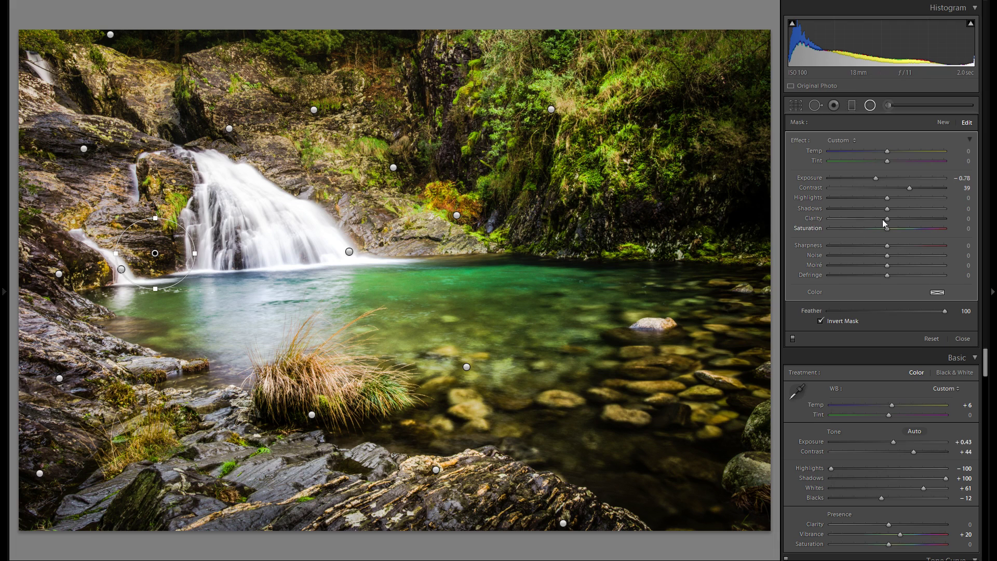
right_click(155, 253)
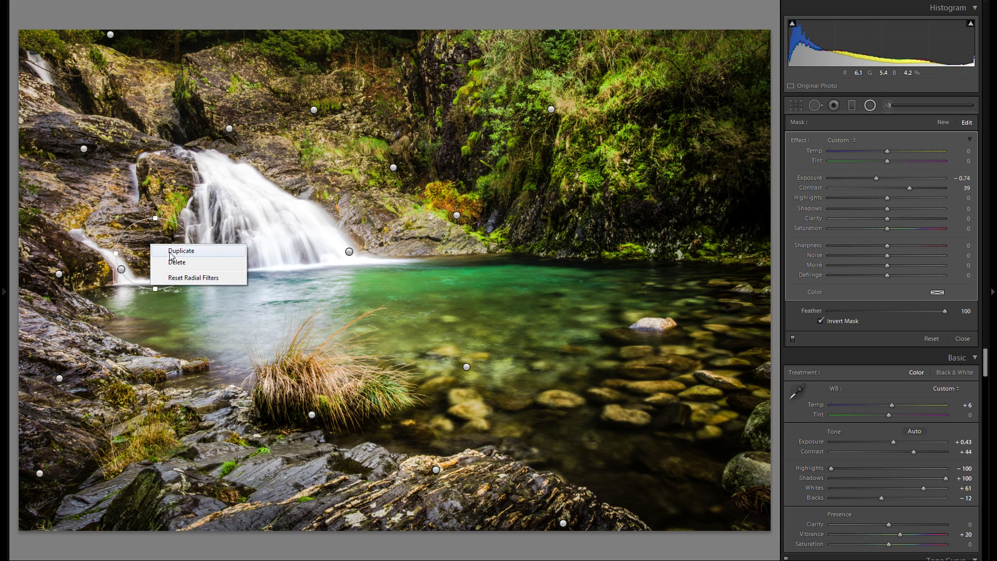
left_click(174, 251)
mouse_move(177, 365)
left_mouse_down()
mouse_move(211, 408)
mouse_move(233, 375)
mouse_move(226, 341)
mouse_move(163, 353)
mouse_move(455, 414)
mouse_move(447, 415)
mouse_move(471, 448)
left_mouse_up()
Duplicate the pool-side bank's radial filter onto the photo's top-right foliage, stretching and tilting the copy along the slope
right_click(171, 364)
left_click(192, 373)
left_click_drag(632, 158, 778, 21)
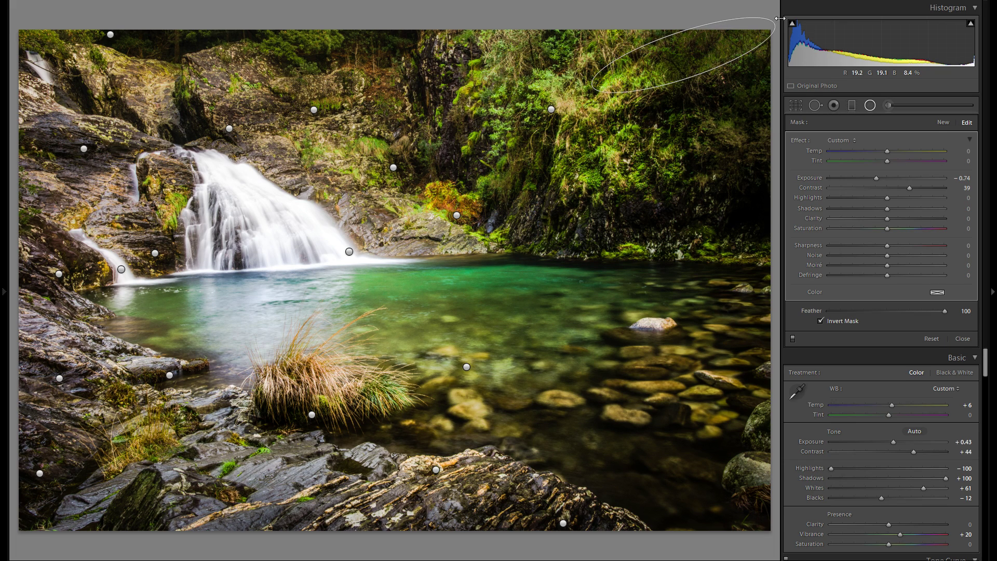
left_click_drag(692, 78, 713, 67)
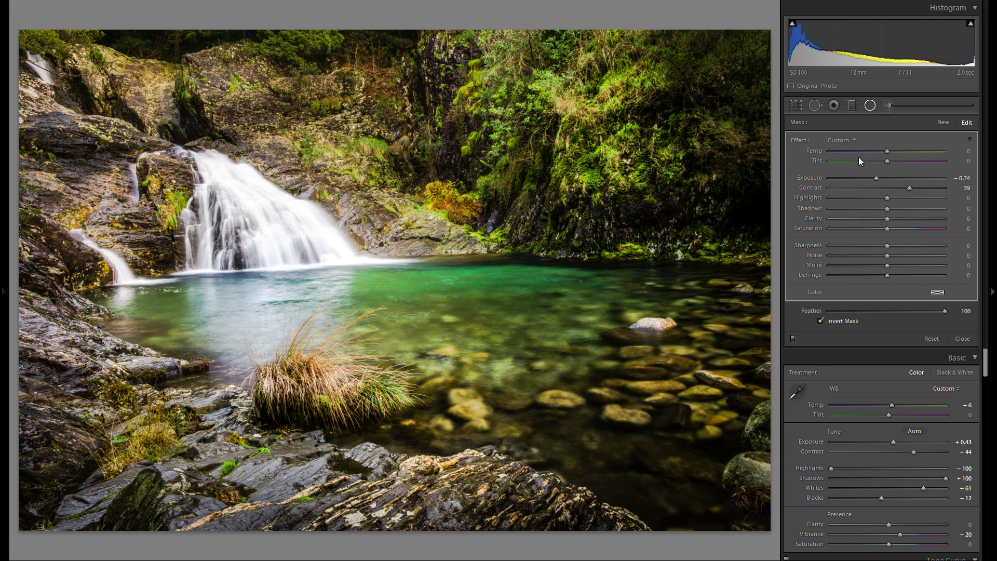
Add a wide radial filter with Exposure -0.60 across the bottom foreground rocks, and duplicate it as a narrower copy on the left bank
left_click(942, 123)
left_click_drag(239, 503, 361, 546)
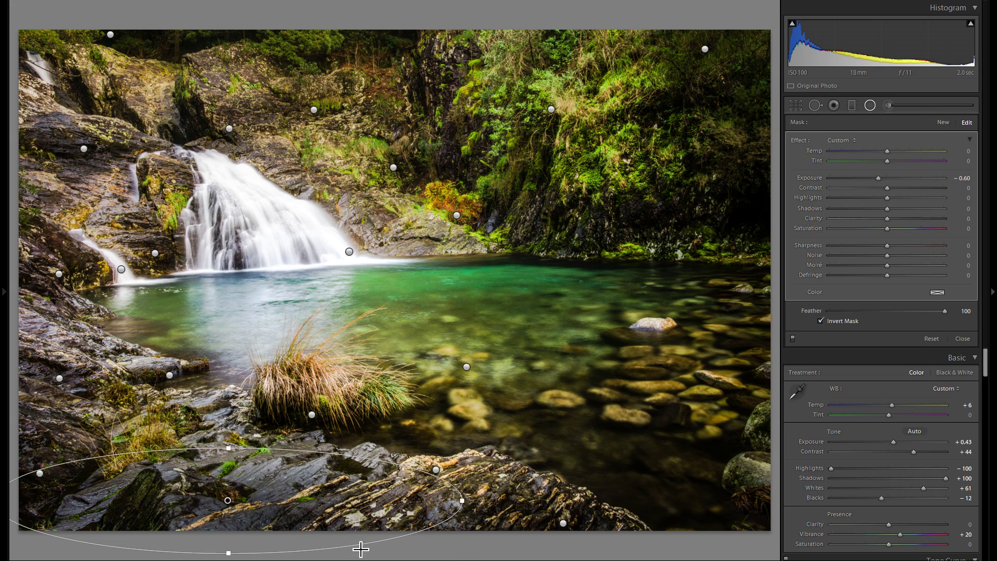
right_click(343, 522)
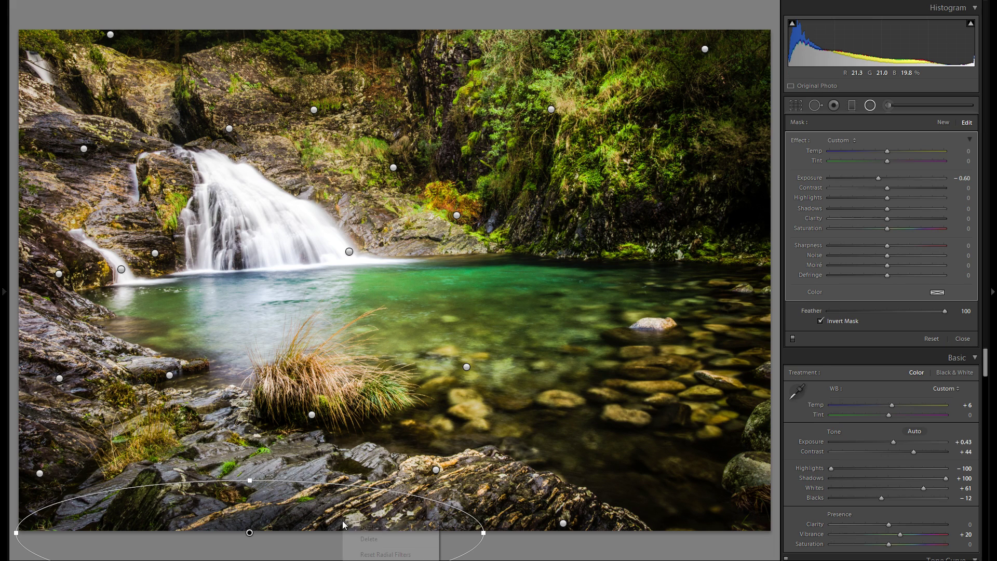
left_click(368, 527)
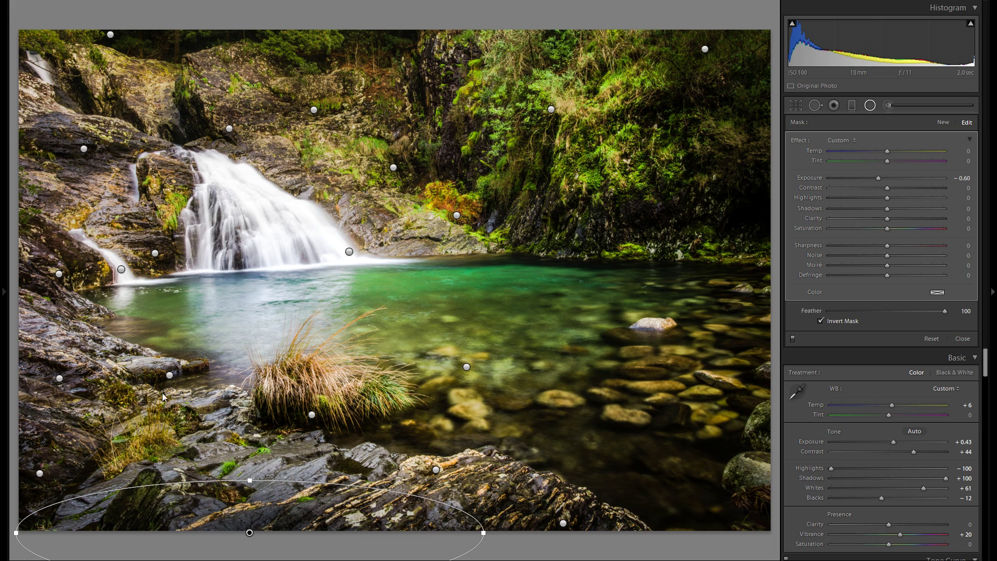
left_click_drag(362, 528, 141, 375)
left_click_drag(291, 379, 197, 375)
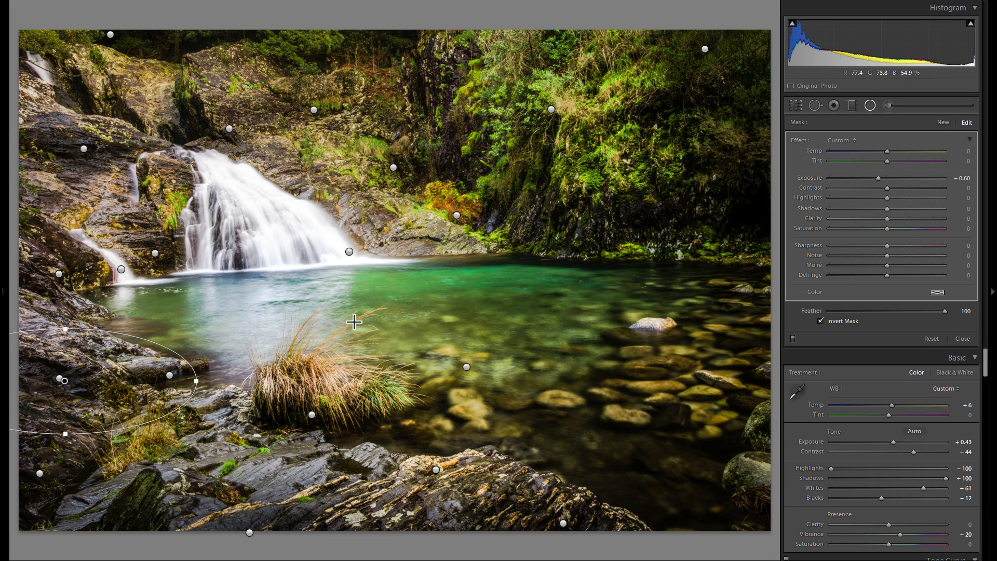
Duplicate the left bank's Exposure -0.60 filter as a smaller ellipse on the rock face above the orange bush
right_click(158, 384)
left_click(174, 385)
left_click_drag(120, 387, 390, 123)
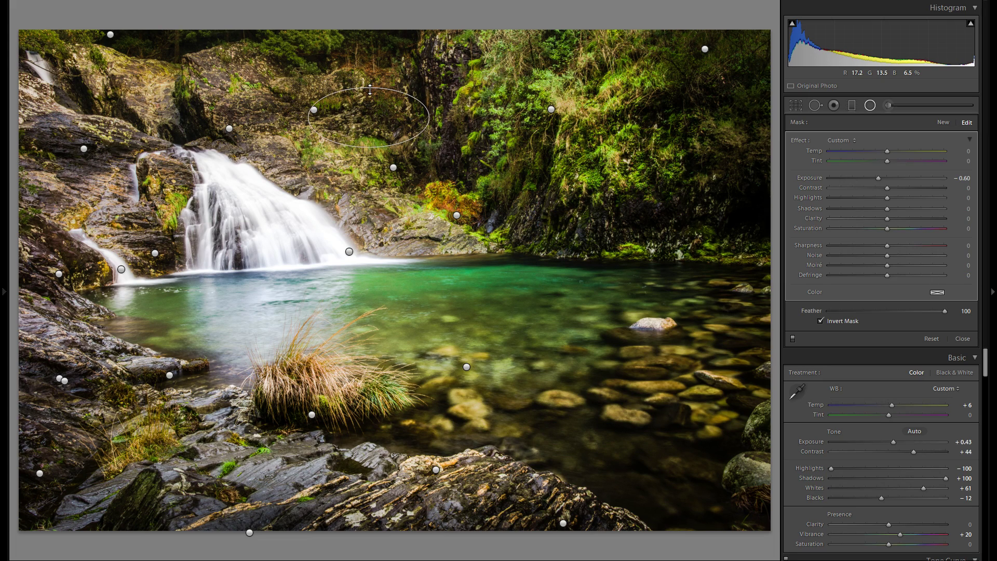
Toggle the radial filters off and on twice to compare the photo, and close the Radial Filter tool
left_click(793, 338)
left_click(793, 338)
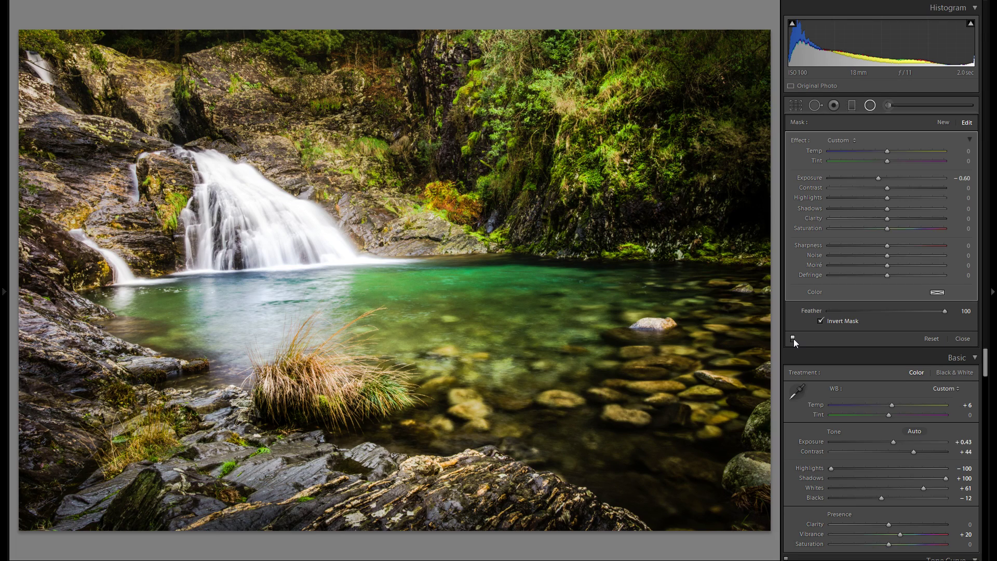
left_click(794, 338)
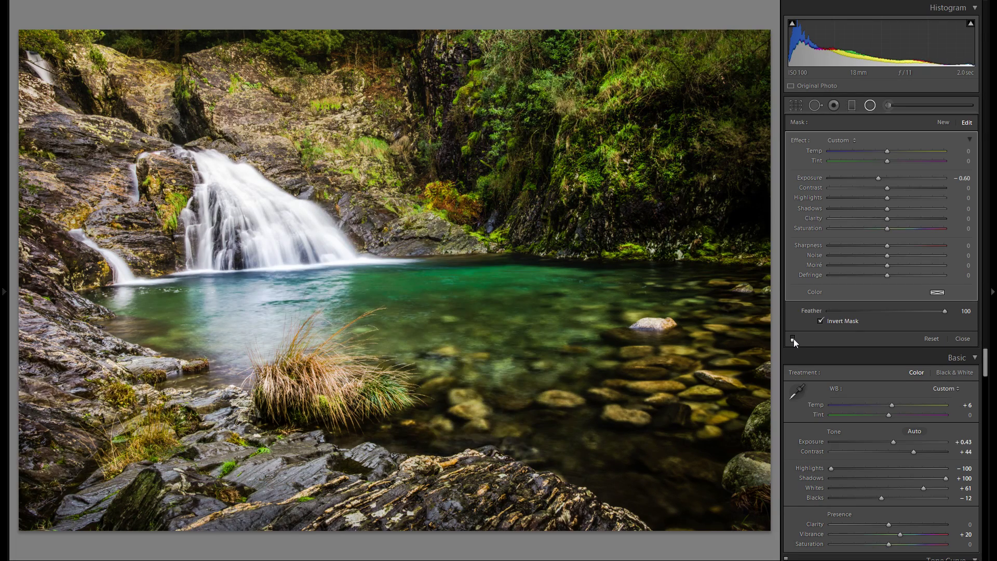
left_click(793, 338)
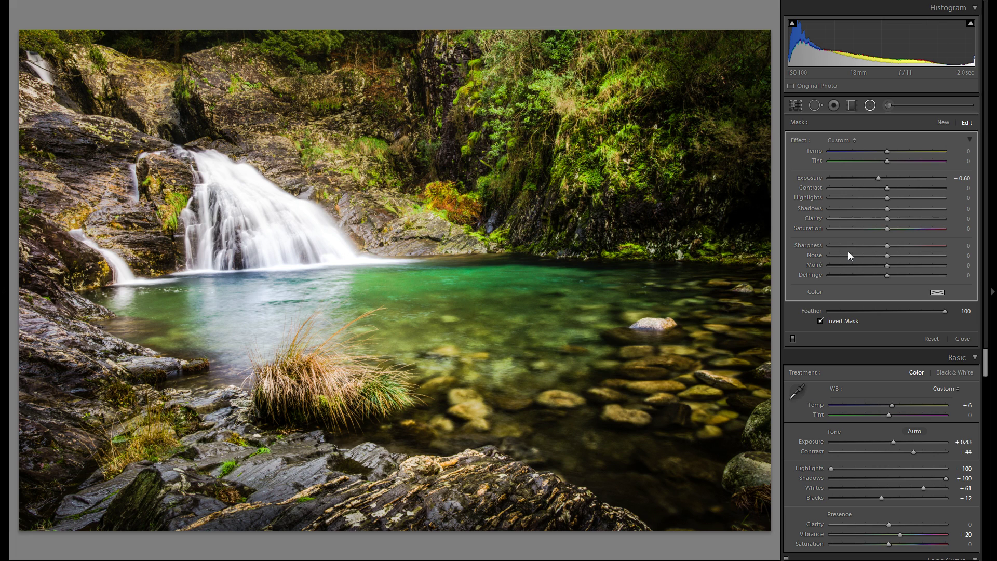
key("shift+m")
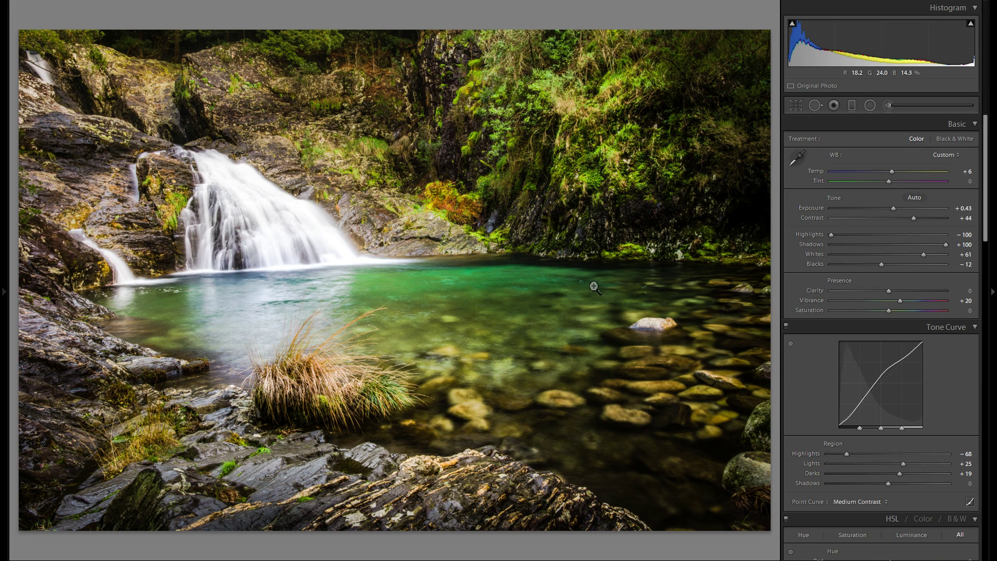
Try reducing the photo's overall Vibrance to +15 and lower, and undo the change
left_click_drag(898, 302, 896, 302)
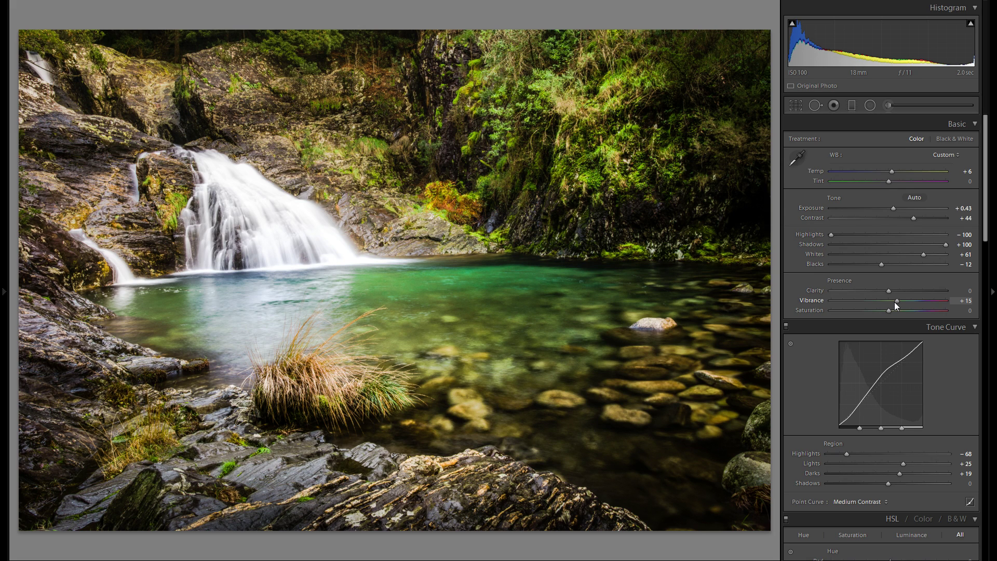
left_click_drag(896, 302, 892, 302)
key("ctrl+z")
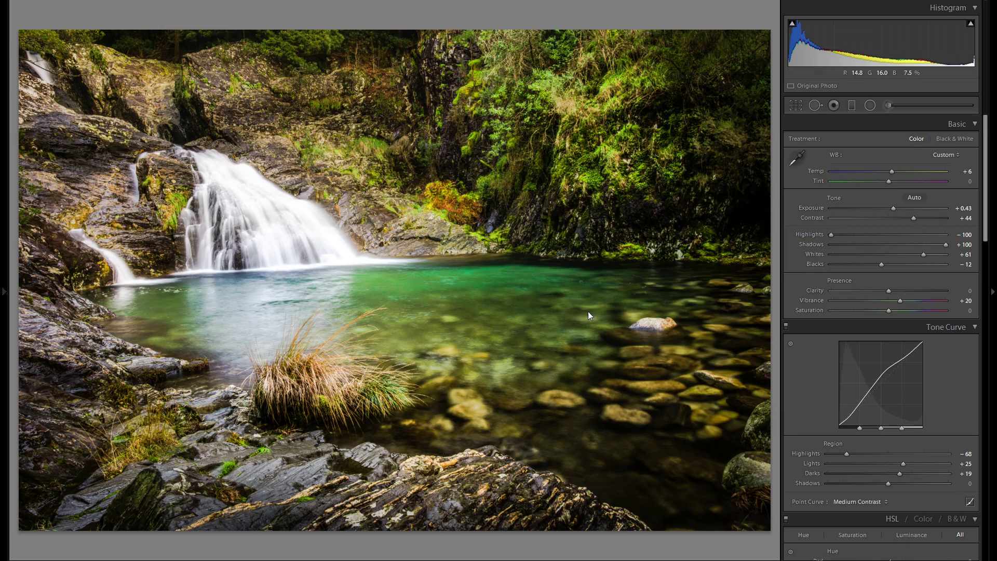
Compare before and after in the edit history by viewing the original import state and returning to the latest edit
left_click(3, 292)
scroll(83, 338, "down", 15)
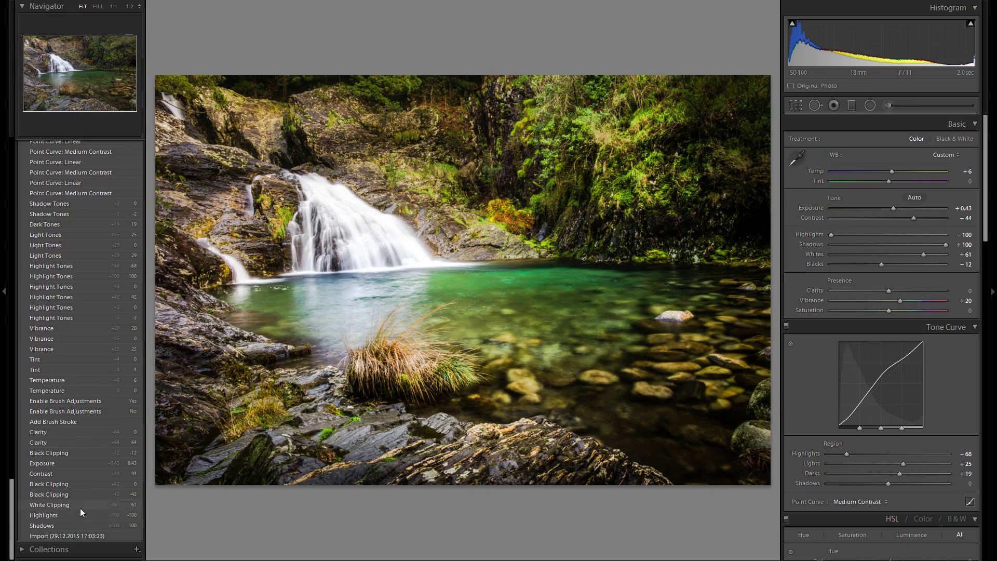
left_click(82, 535)
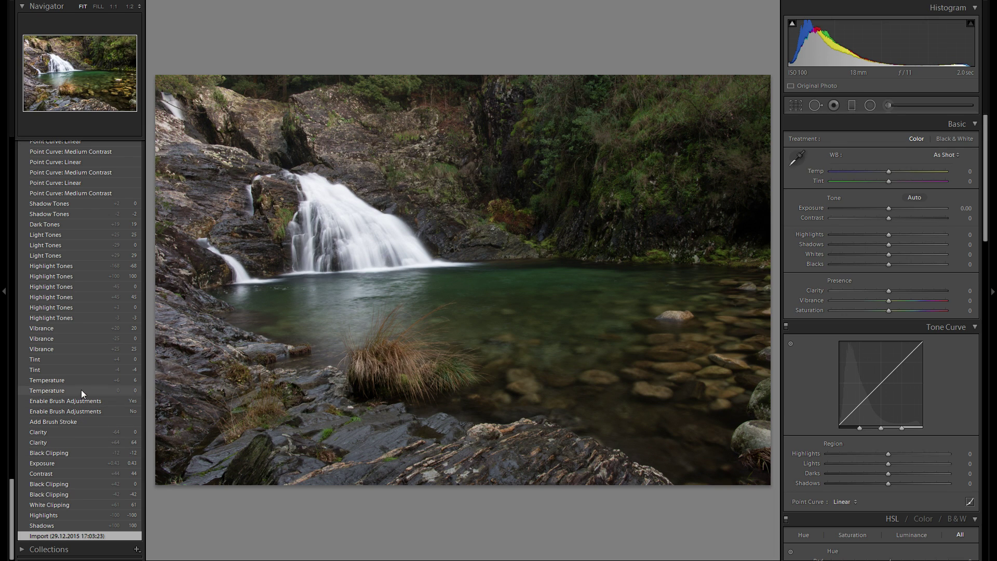
scroll(71, 380, "up", 10)
scroll(69, 366, "up", 10)
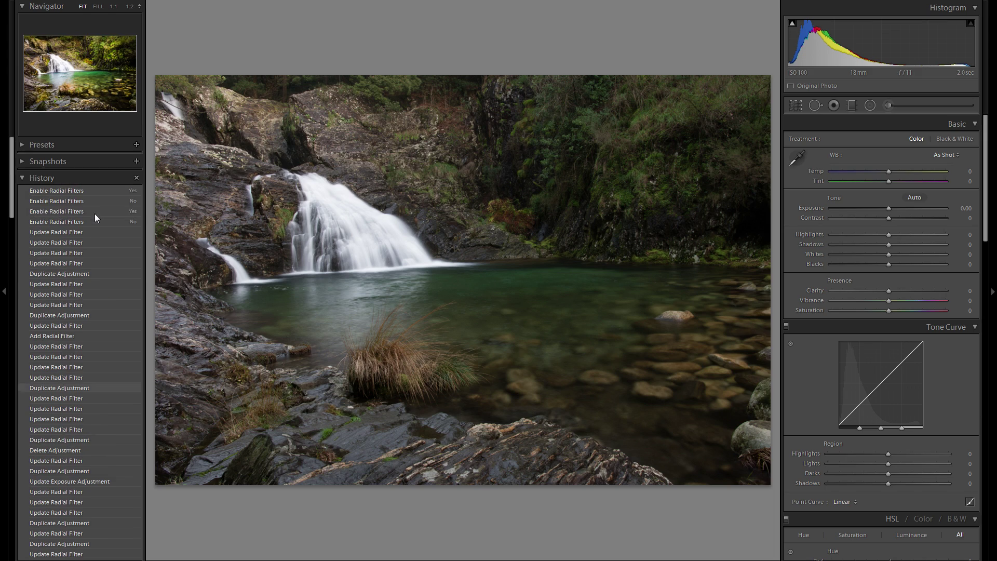
left_click(77, 191)
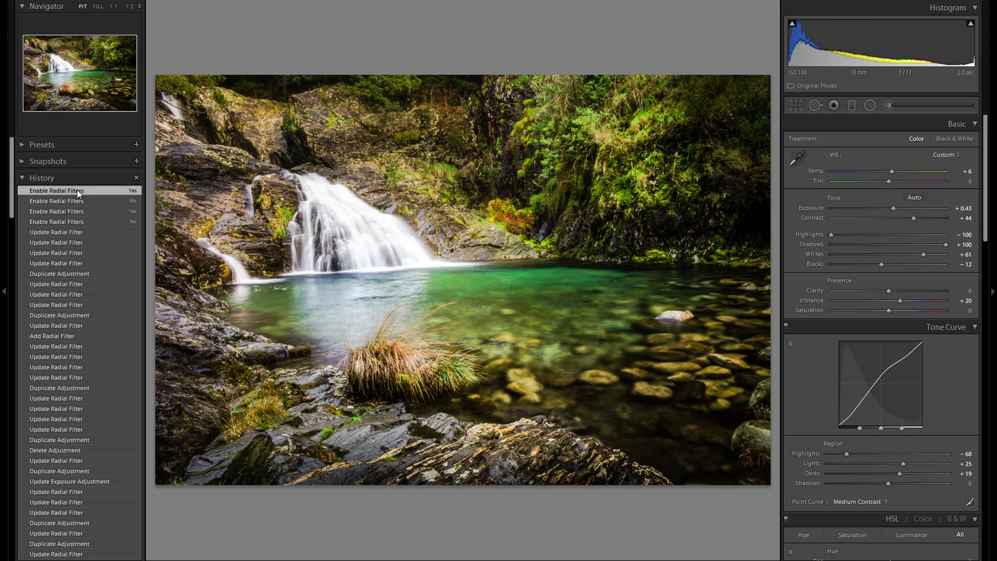
Hide the history side panel and brush a Highlights -66 adjustment with Exposure at zero over the rock face beside the waterfall
left_click(7, 209)
left_click(889, 106)
double_click(806, 176)
left_click_drag(888, 198, 849, 201)
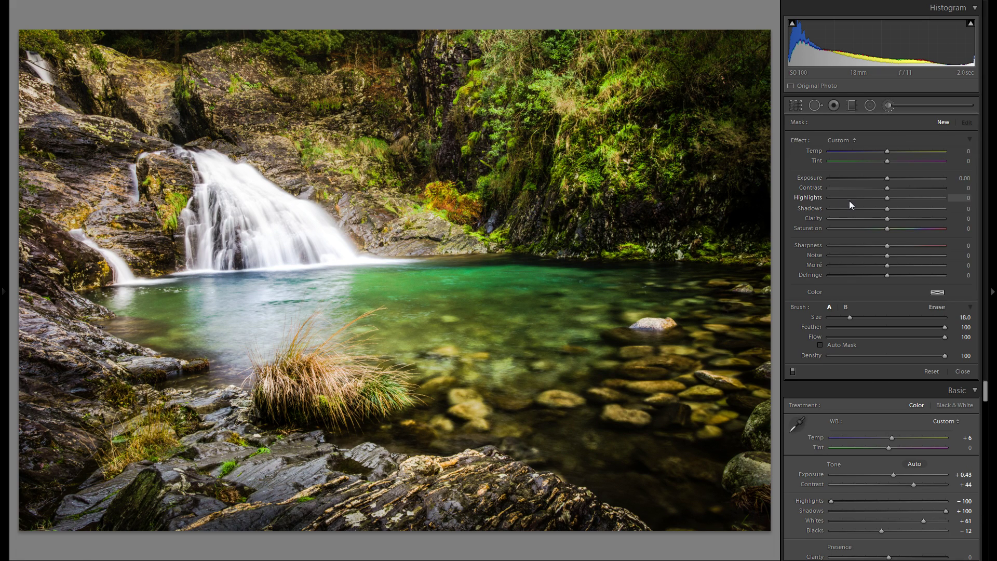
mouse_move(266, 126)
left_mouse_down()
mouse_move(401, 220)
mouse_move(421, 249)
left_mouse_up()
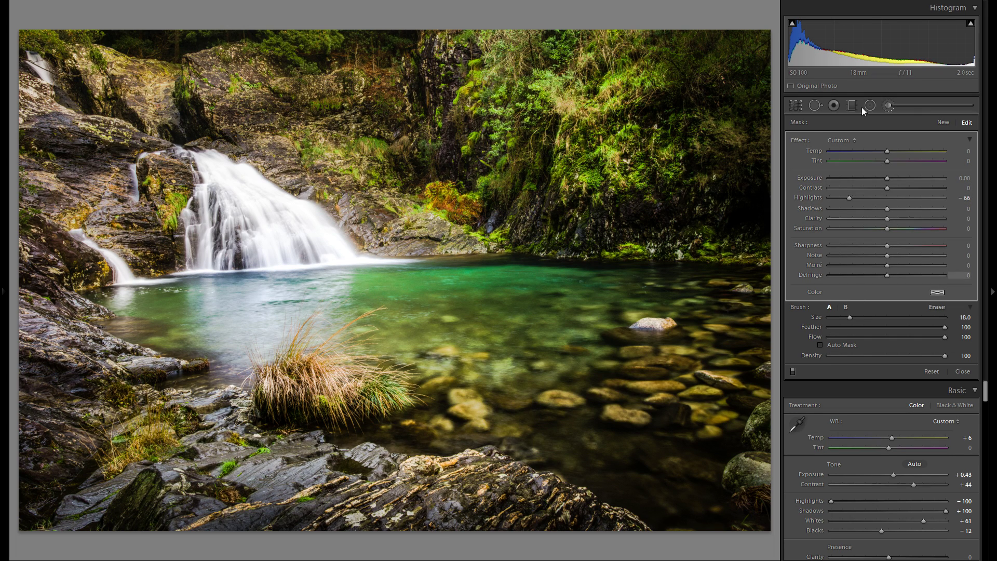
left_click(887, 105)
Compare the photo with its original twice in a split before/after view, and return to the edited single view
key("shift+y")
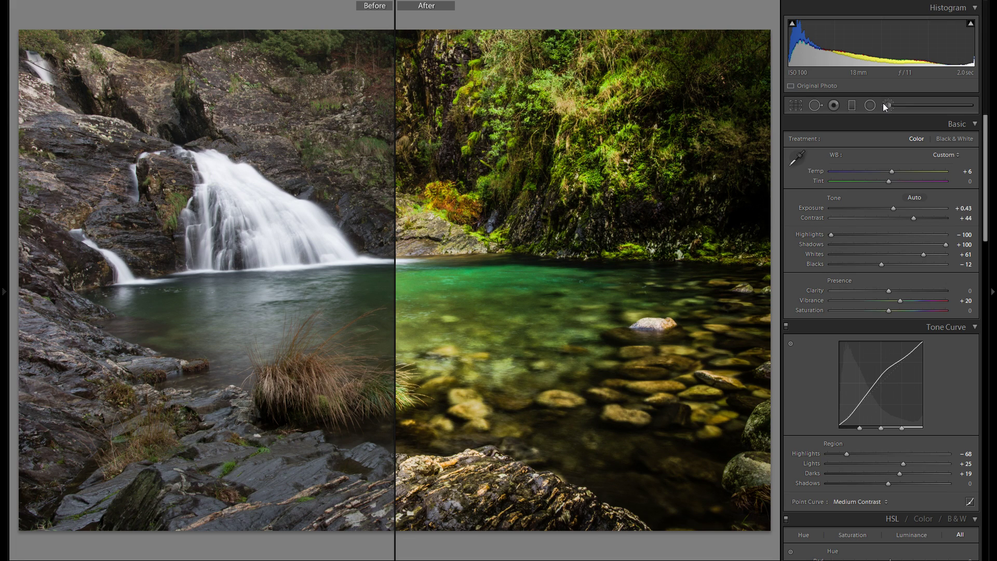
key("shift+y")
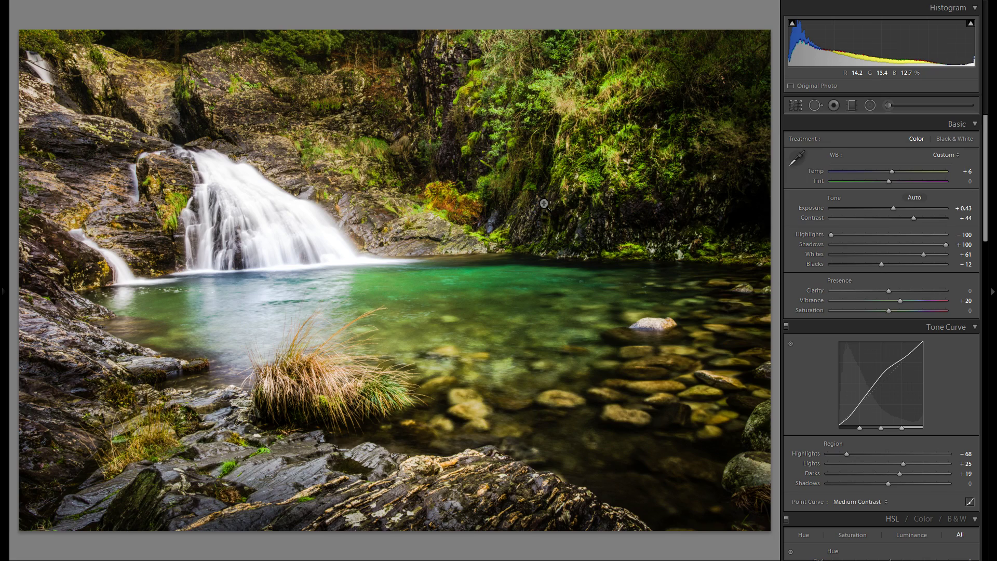
key("shift+y")
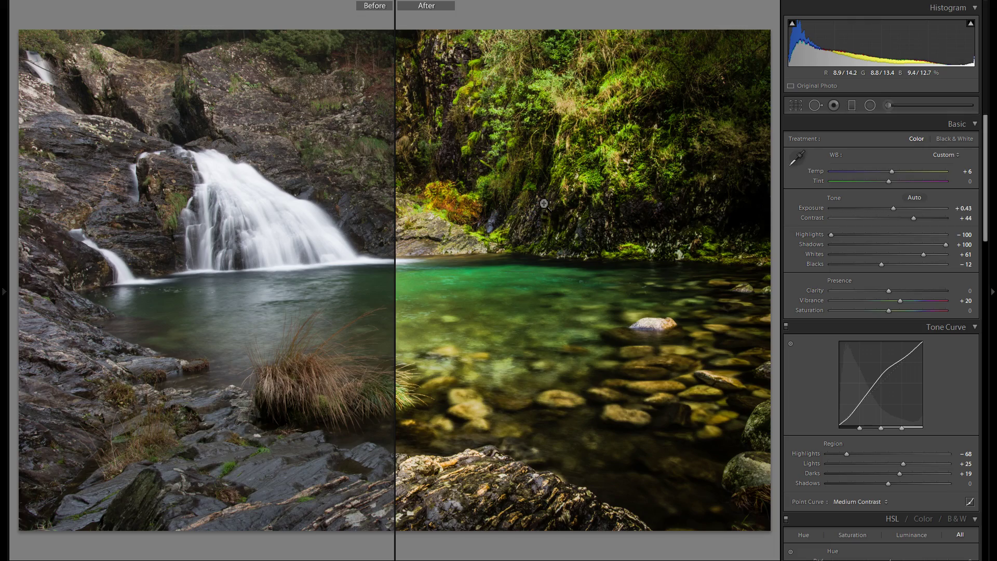
key("y")
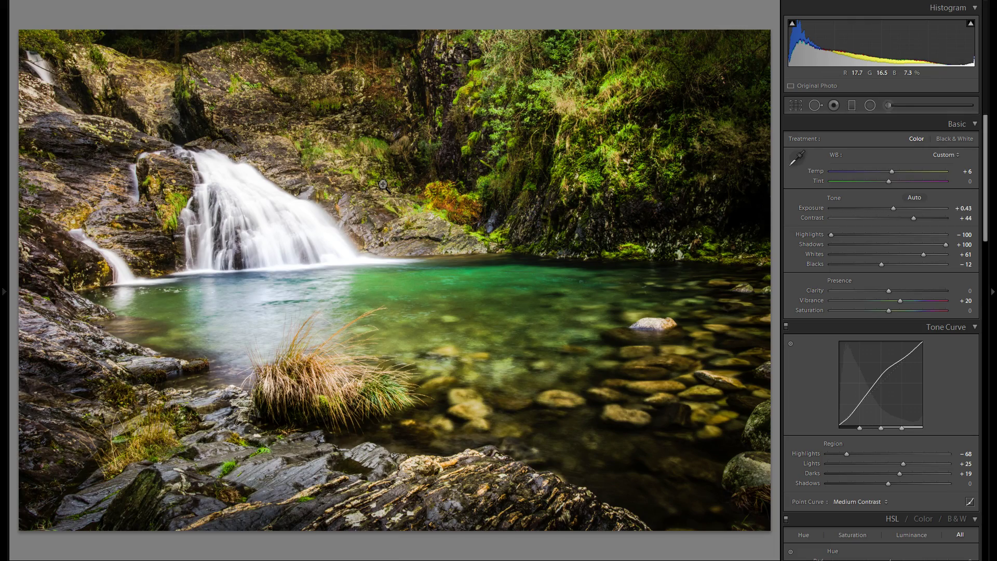